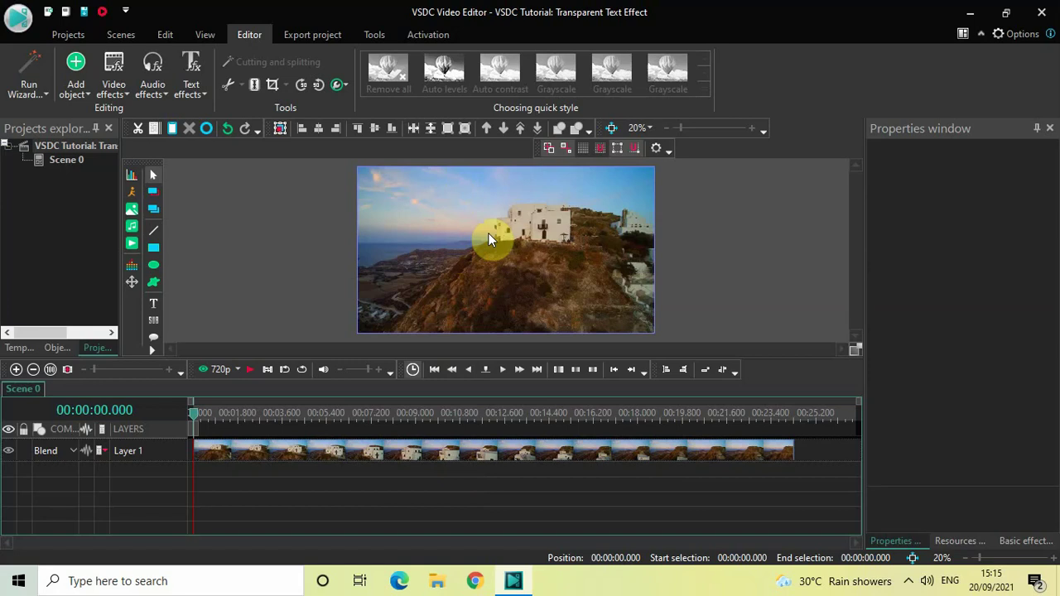
Add a rectangle on a new layer from the cursor position, drawn about 1830 × 990 over most of the video frame.
{"action": "left_click", "coordinate": [76, 87]}
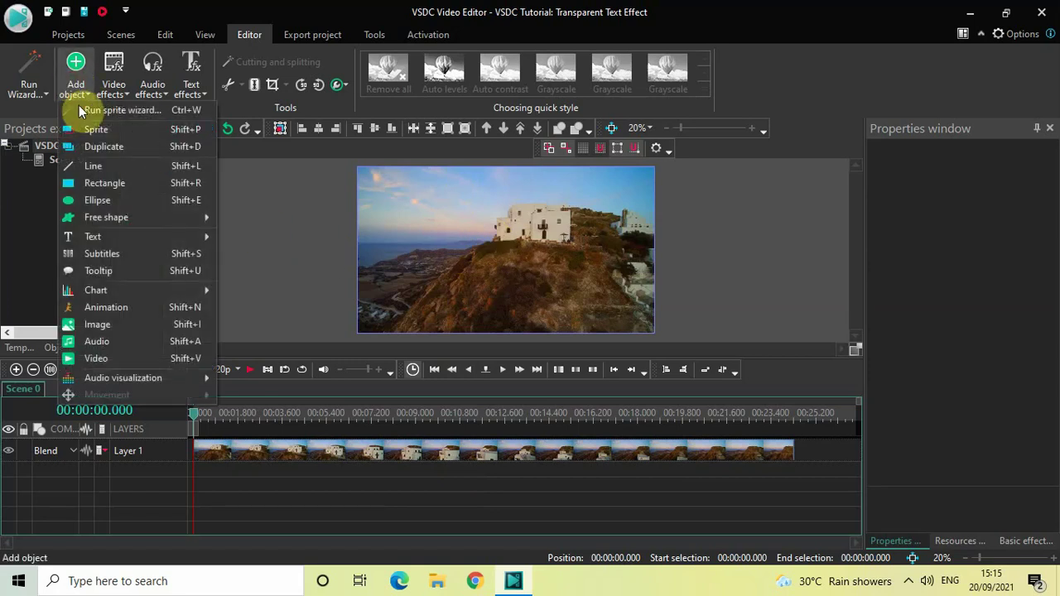
{"action": "left_click", "coordinate": [113, 183]}
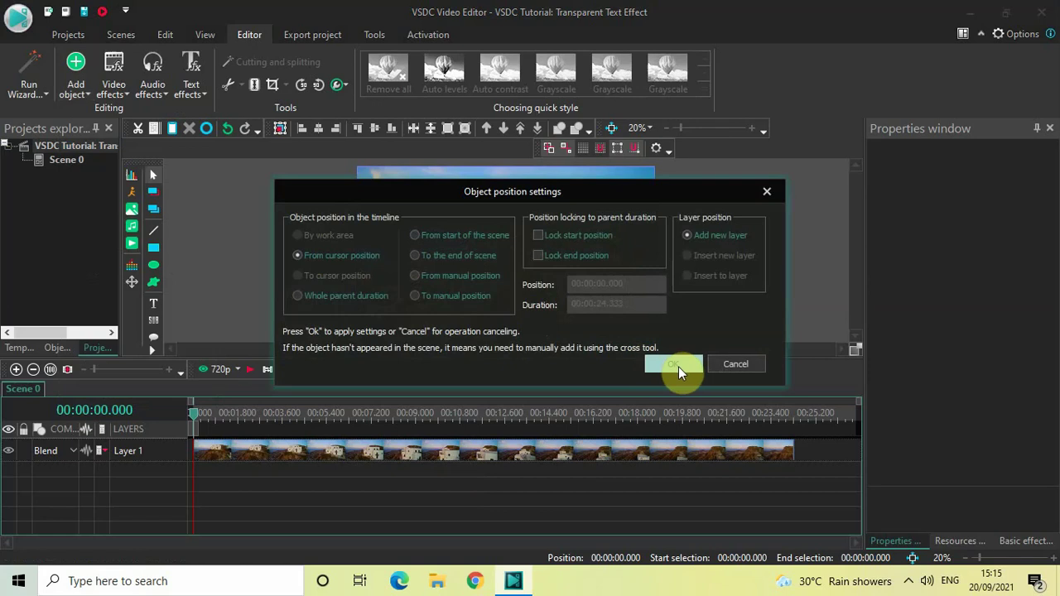
{"action": "left_click", "coordinate": [679, 367]}
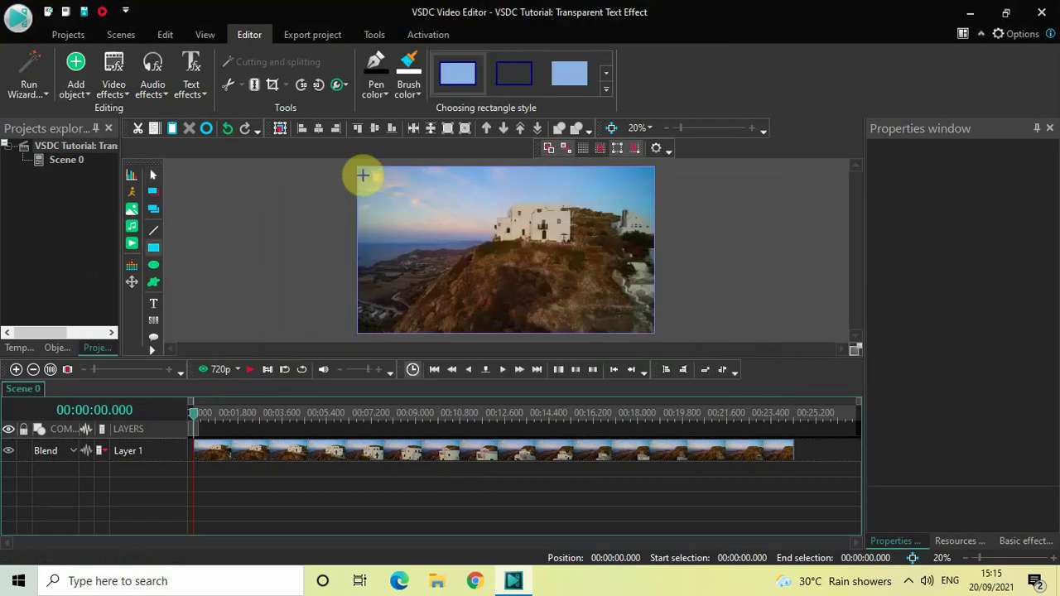
{"action": "left_click_drag", "start_coordinate": [363, 172], "coordinate": [646, 324]}
{"action": "left_click", "coordinate": [711, 327]}
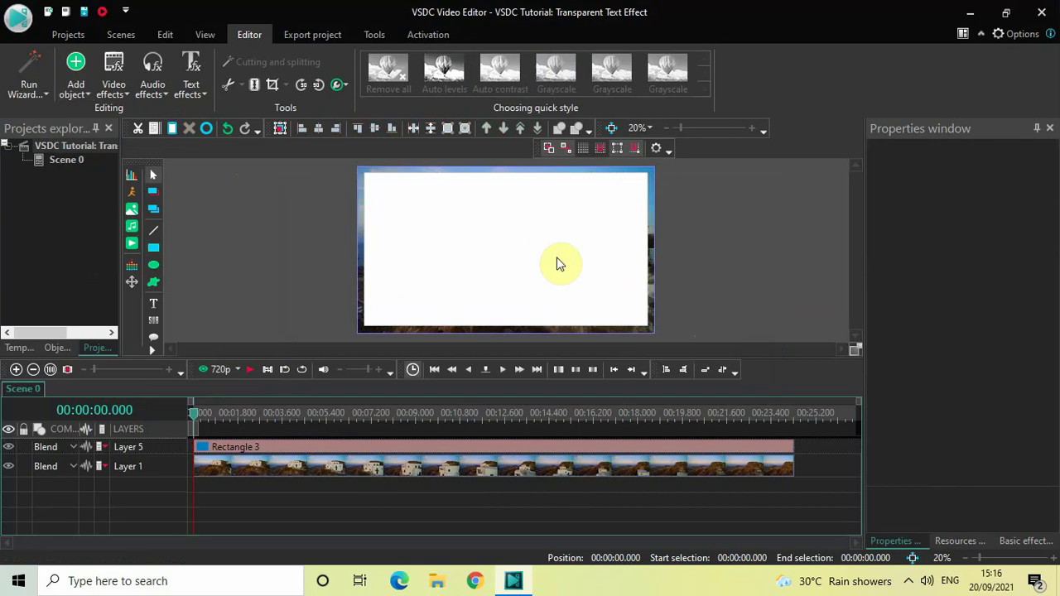
Centre the white rectangle horizontally and vertically in the frame.
{"action": "left_click", "coordinate": [550, 222]}
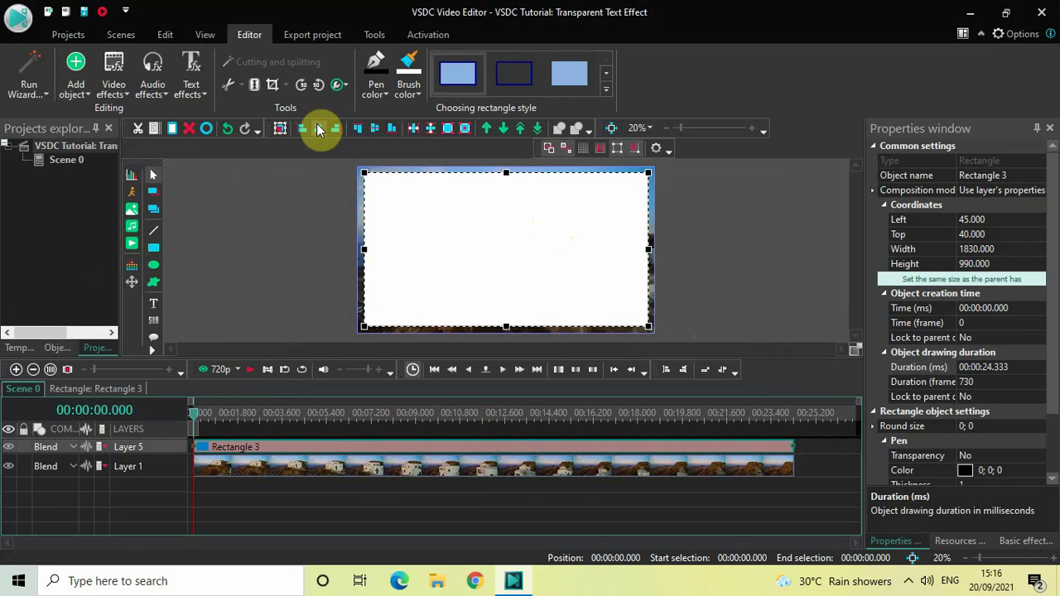
{"action": "left_click", "coordinate": [378, 131]}
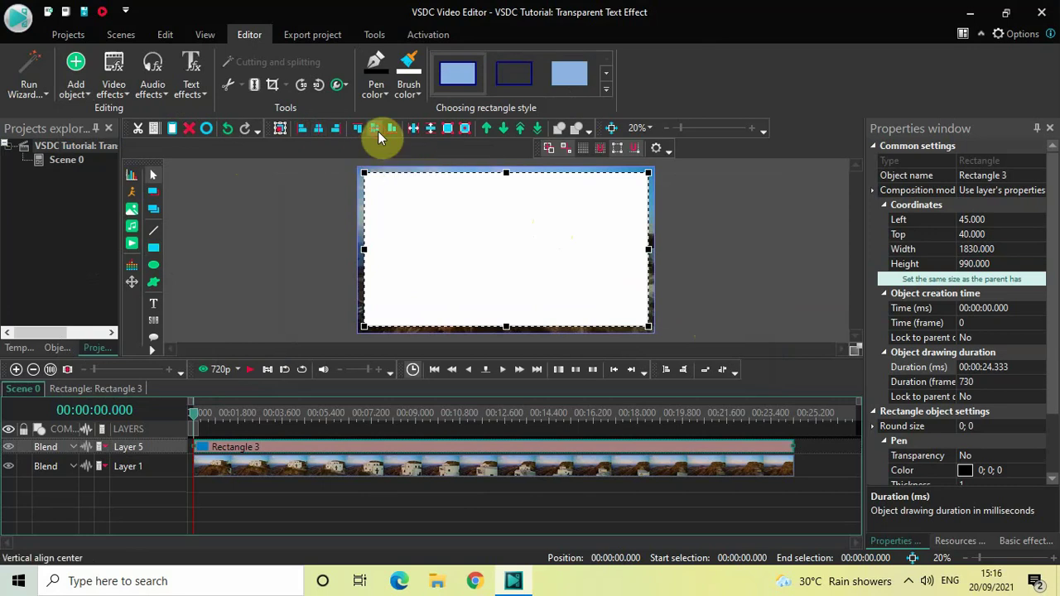
{"action": "left_click", "coordinate": [734, 248]}
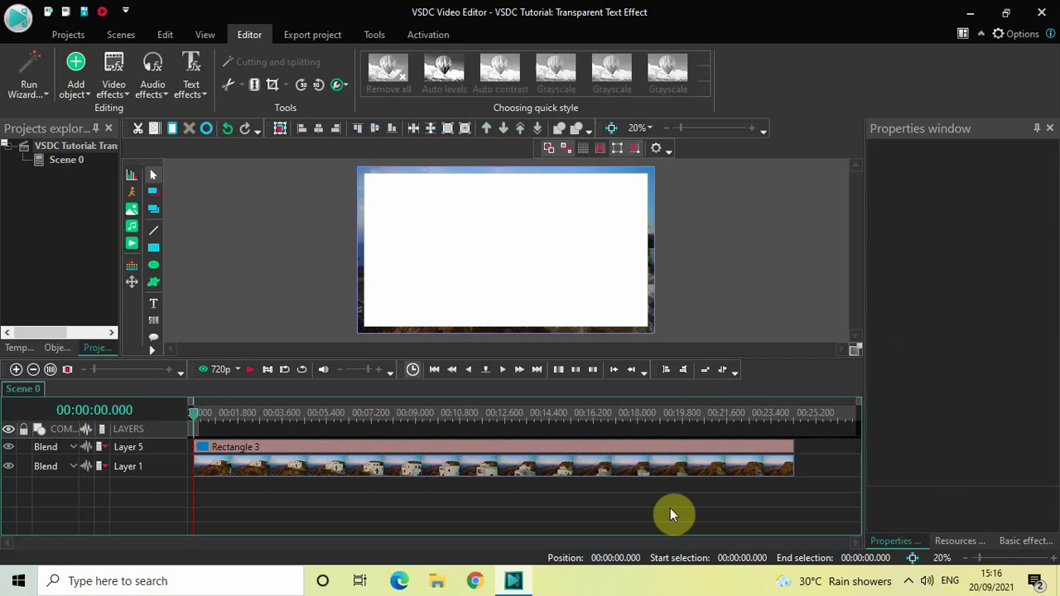
Set the rectangle's drawing duration to 00:00:10.000.
{"action": "left_click", "coordinate": [634, 449]}
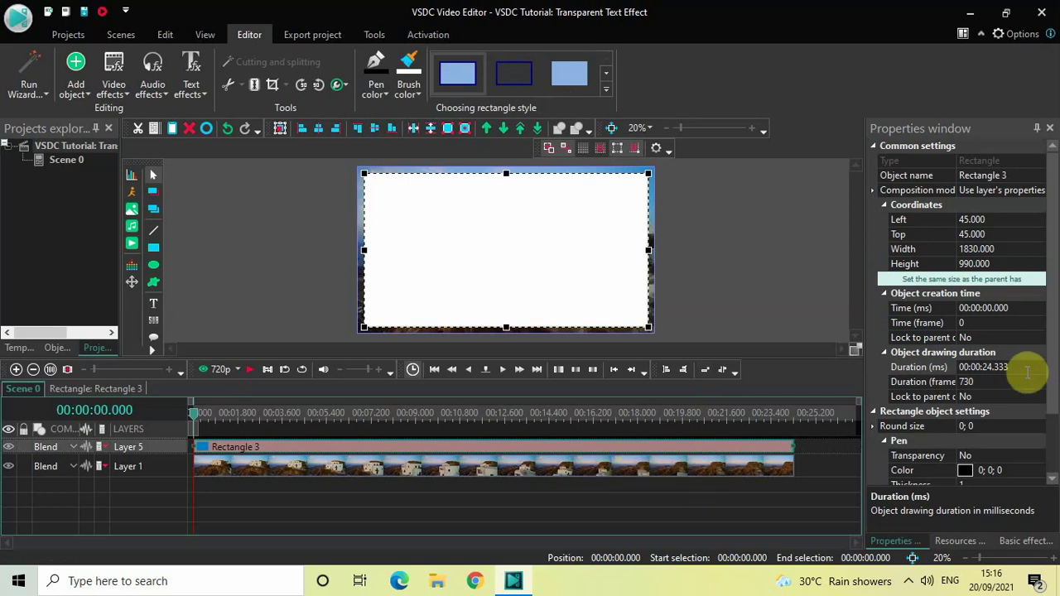
{"action": "left_click", "coordinate": [1027, 373]}
{"action": "key", "text": "BackSpace"}
{"action": "key", "text": "BackSpace"}
{"action": "key", "text": "BackSpace"}
{"action": "key", "text": "BackSpace"}
{"action": "key", "text": "BackSpace"}
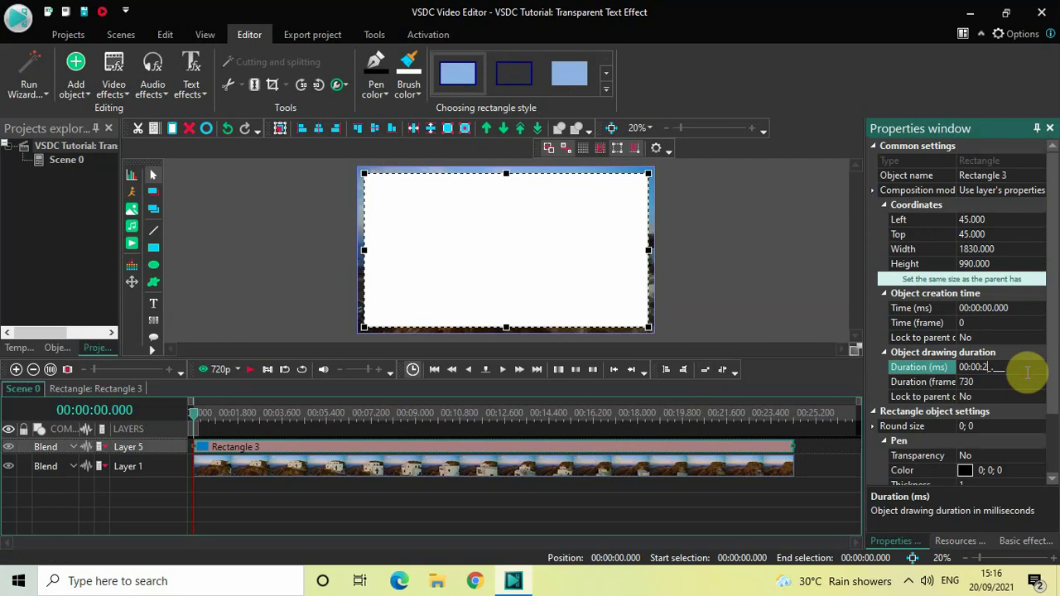
{"action": "type", "text": "10.000"}
{"action": "key", "text": "Return"}
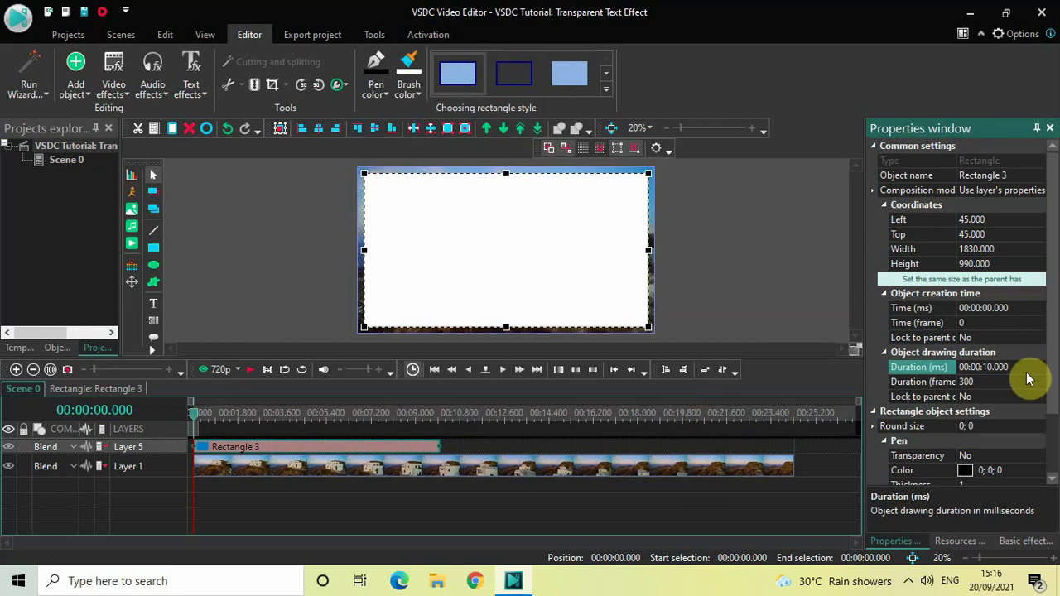
{"action": "left_click", "coordinate": [768, 501]}
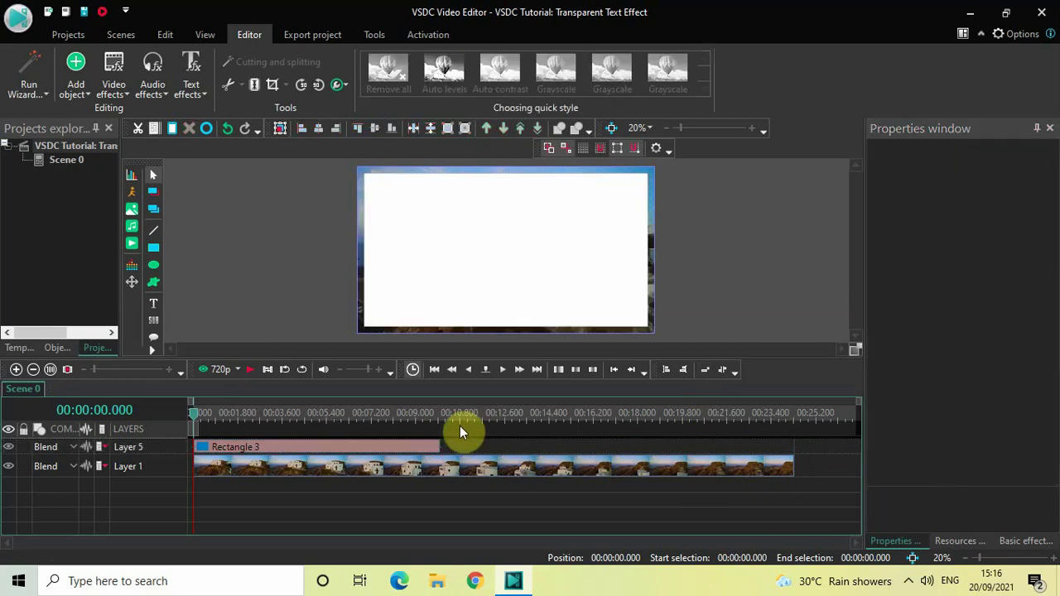
Lower the rectangle's opacity to 90%.
{"action": "left_click", "coordinate": [429, 448]}
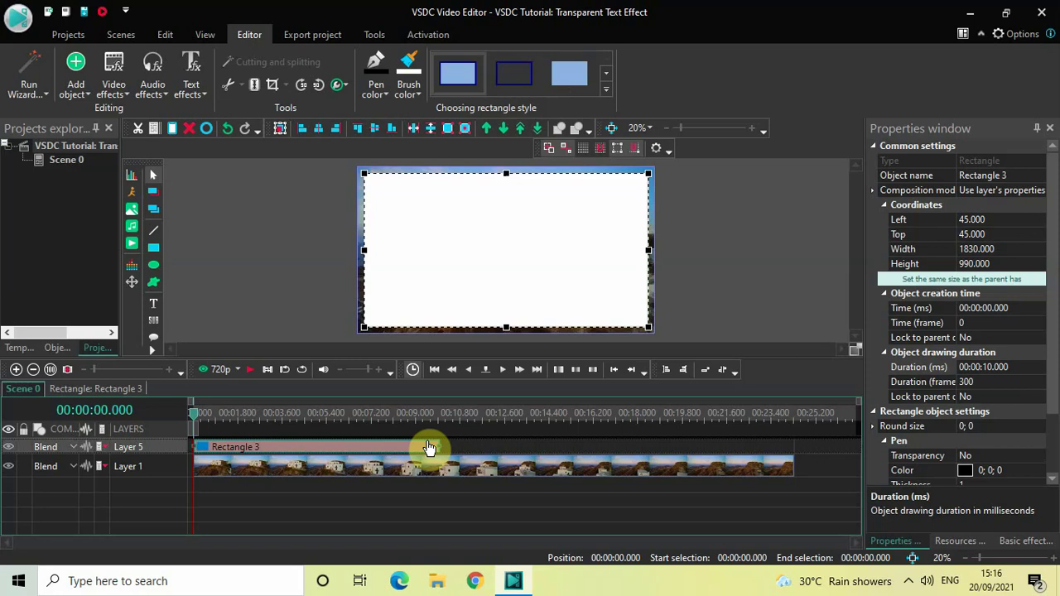
{"action": "left_click", "coordinate": [337, 86]}
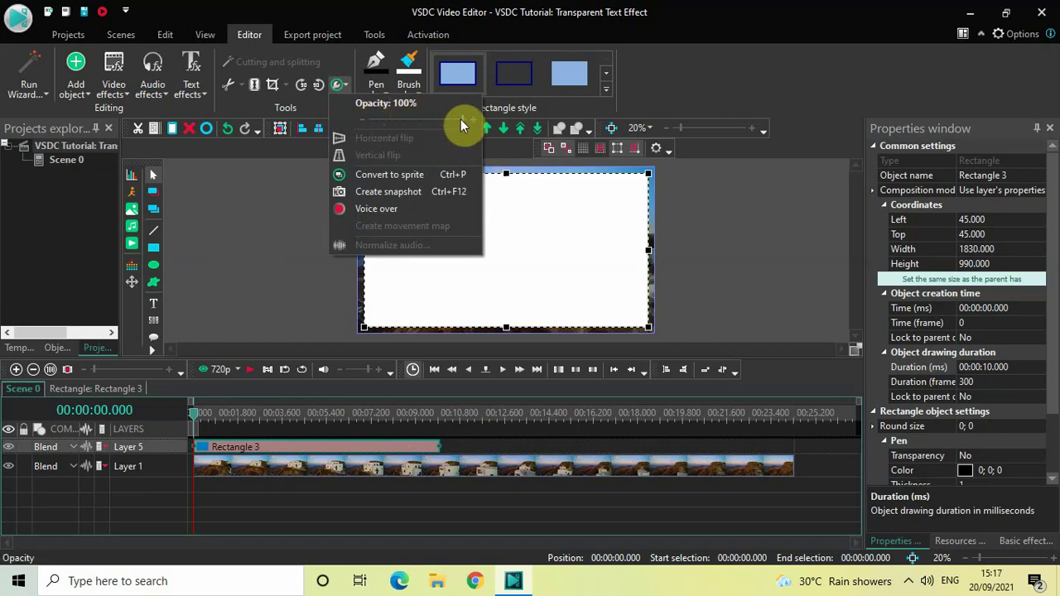
{"action": "left_click_drag", "start_coordinate": [463, 119], "coordinate": [453, 119]}
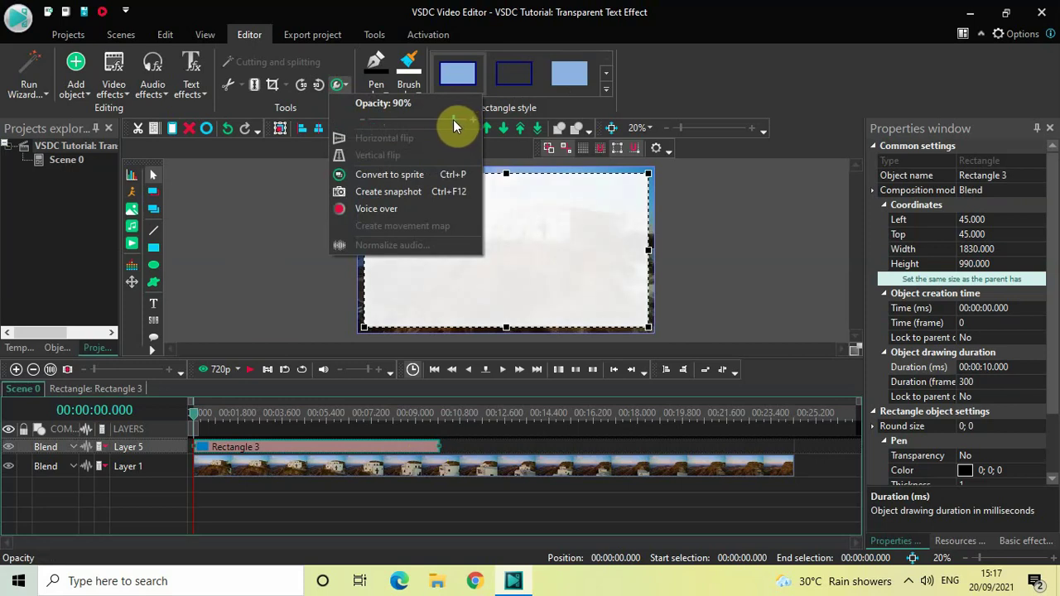
{"action": "left_click", "coordinate": [299, 254]}
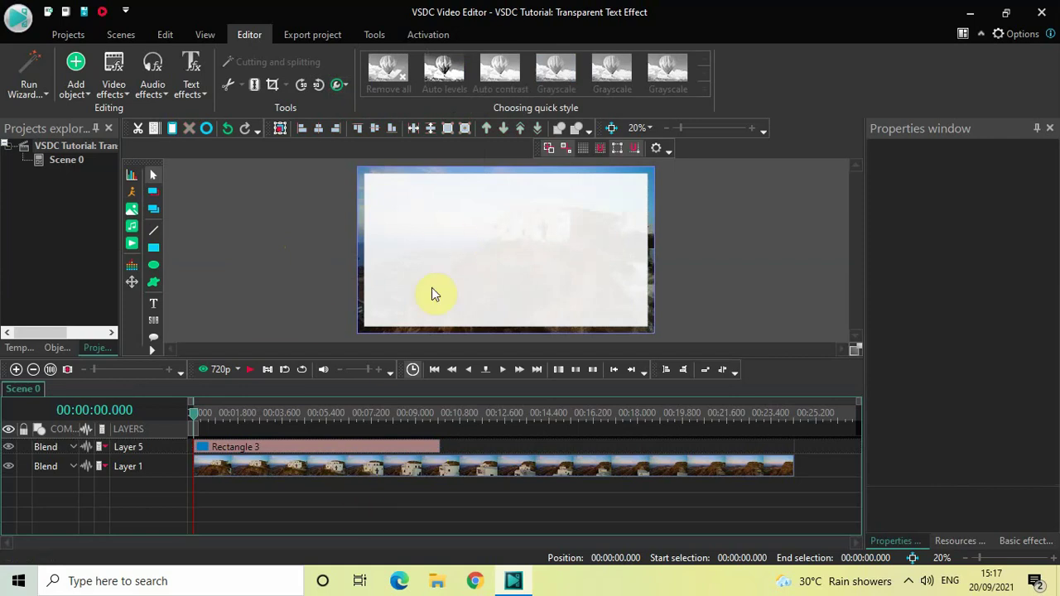
Add a text object about 1825 × 985 over the rectangle from the cursor position, enter "TEXT" and select the word.
{"action": "left_click", "coordinate": [76, 86]}
{"action": "mouse_move", "coordinate": [114, 237]}
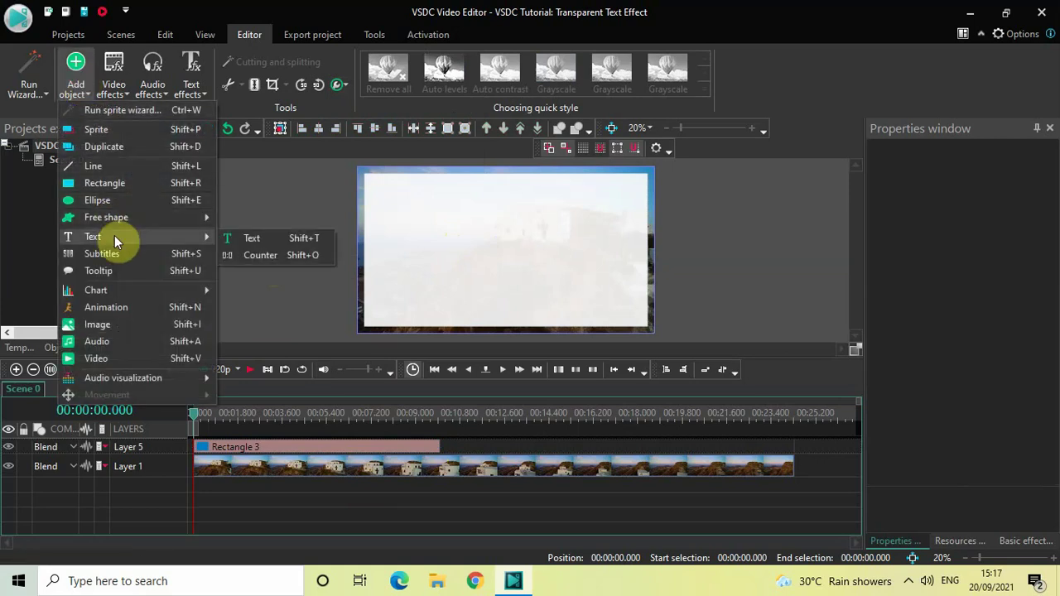
{"action": "left_click", "coordinate": [252, 238]}
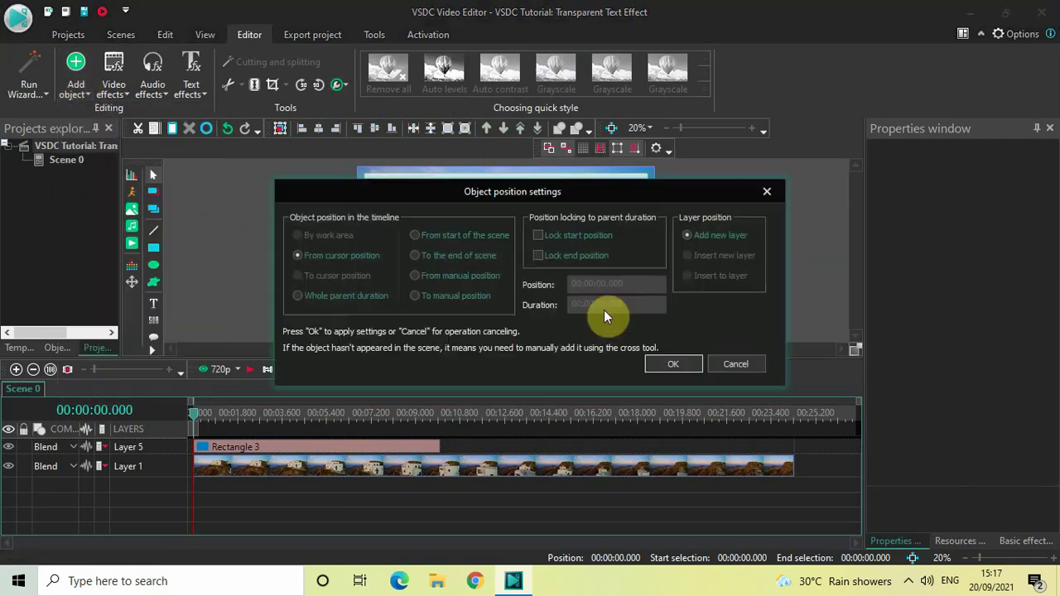
{"action": "left_click", "coordinate": [672, 365]}
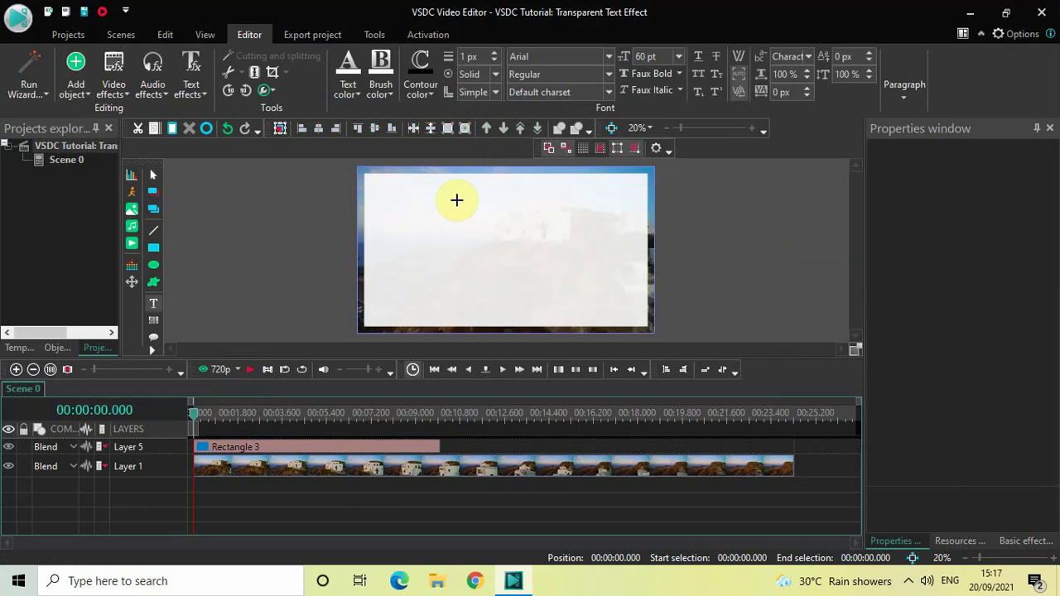
{"action": "left_click", "coordinate": [365, 174]}
{"action": "left_click_drag", "start_coordinate": [463, 230], "coordinate": [648, 325]}
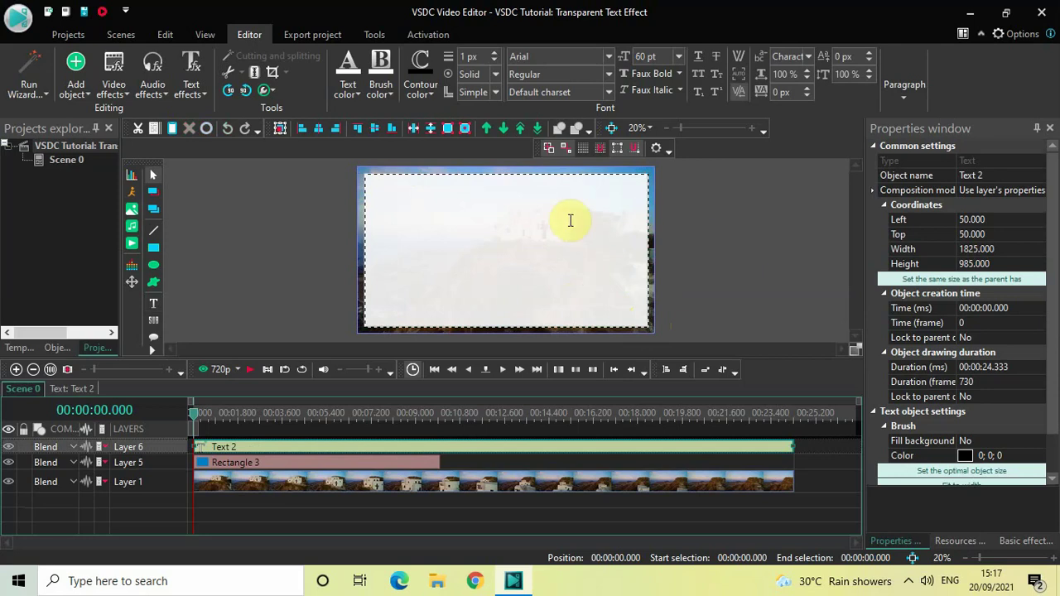
{"action": "key", "text": "Caps_Lock"}
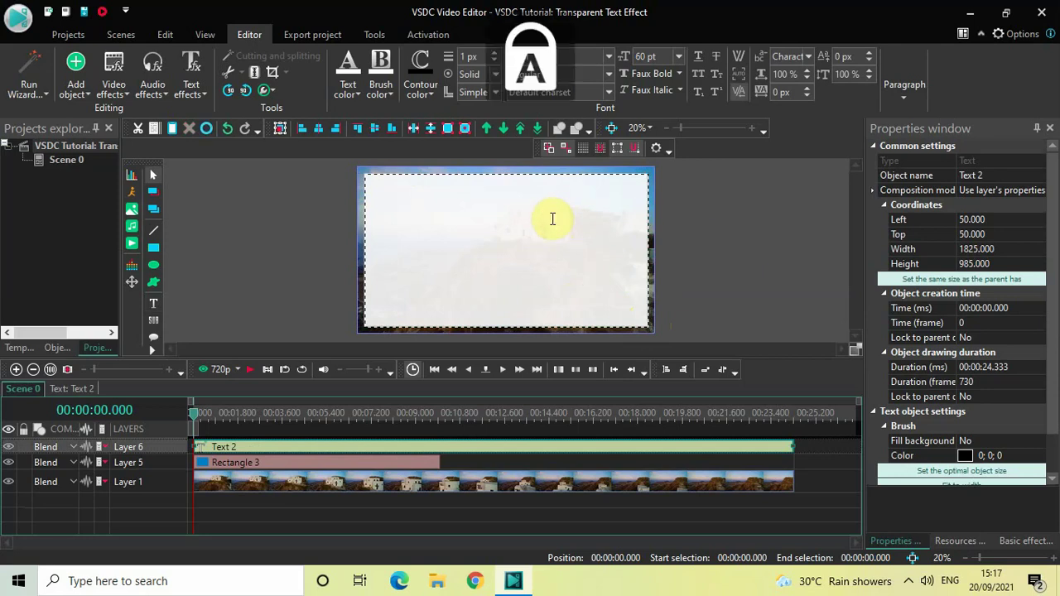
{"action": "double_click", "coordinate": [553, 218]}
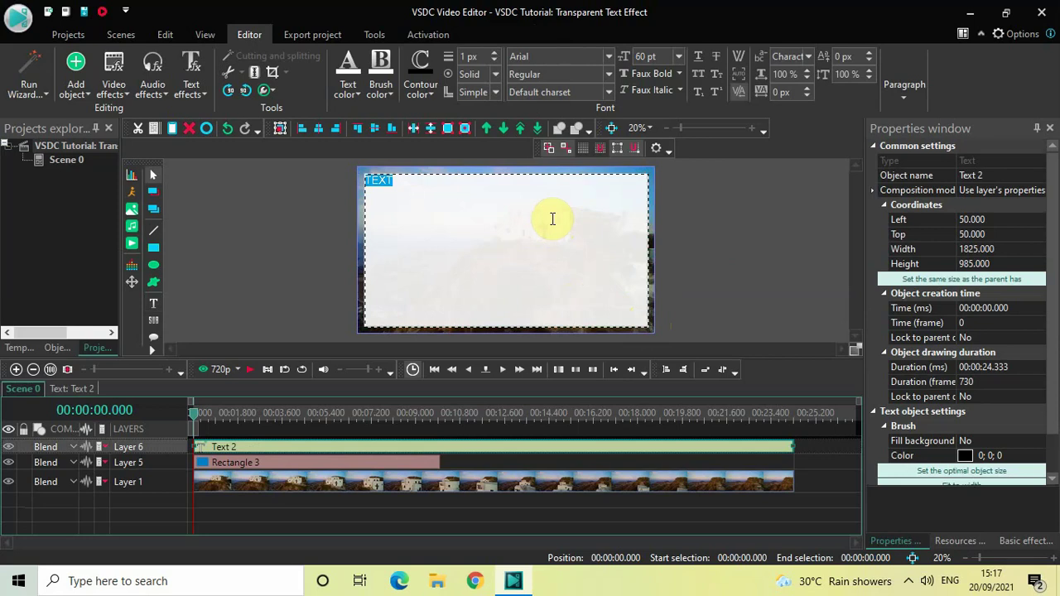
Set the selected word's font to Impact and its size to 700 pt.
{"action": "left_click", "coordinate": [573, 56]}
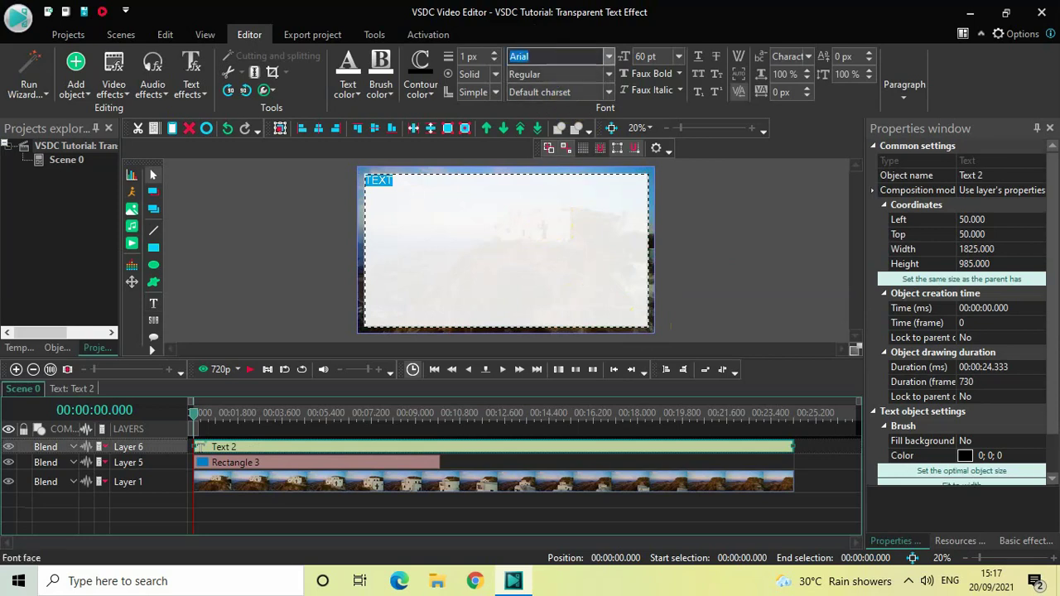
{"action": "key", "text": "BackSpace"}
{"action": "type", "text": "Impact"}
{"action": "key", "text": "Return"}
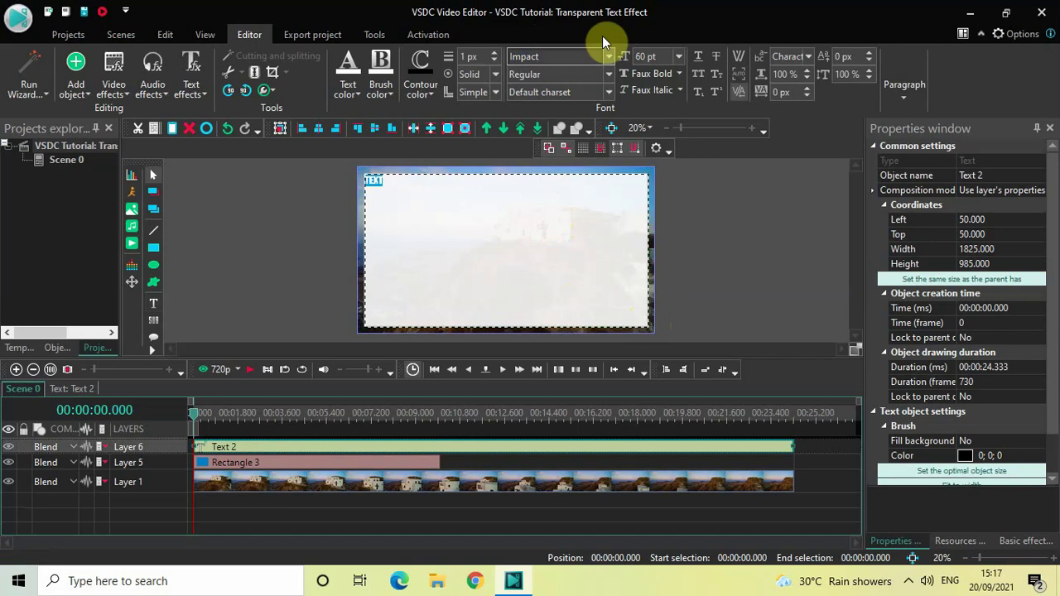
{"action": "left_click", "coordinate": [665, 55]}
{"action": "key", "text": "BackSpace"}
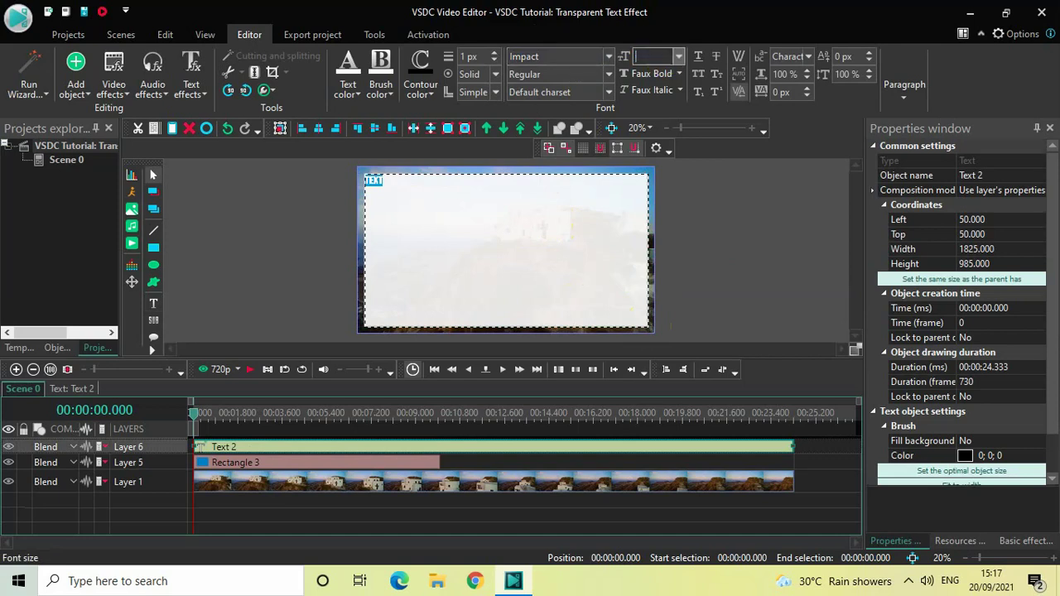
{"action": "type", "text": "700"}
{"action": "key", "text": "Return"}
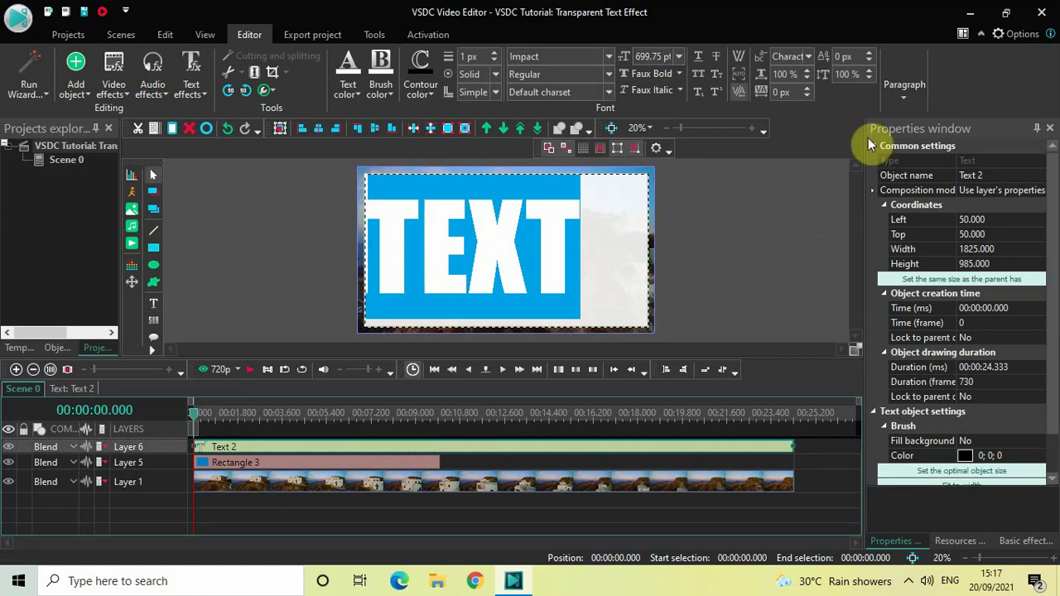
Centre the word TEXT horizontally and vertically within its text box.
{"action": "left_click", "coordinate": [906, 94]}
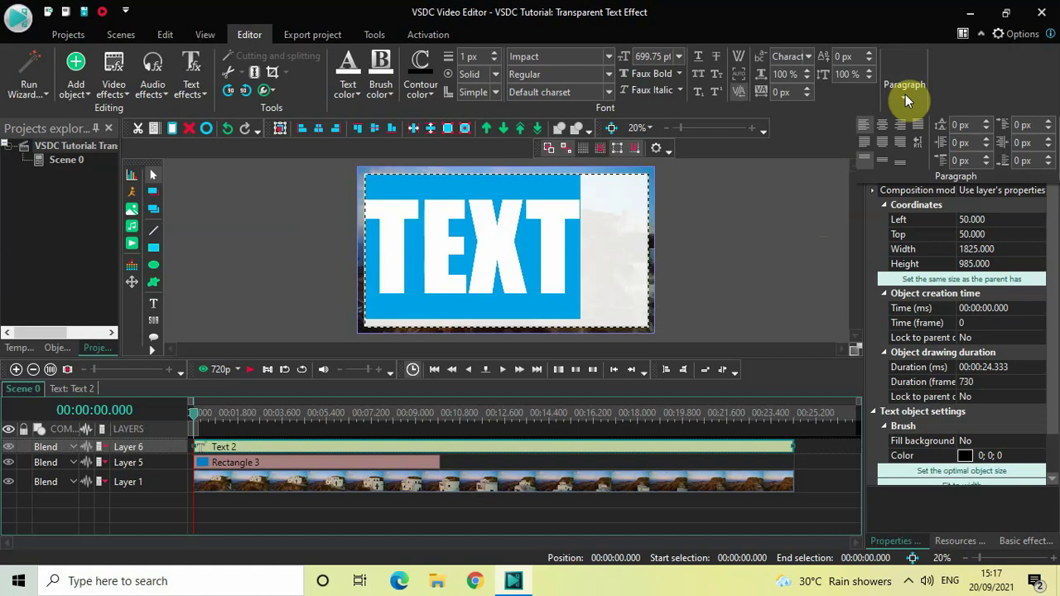
{"action": "left_click", "coordinate": [880, 130]}
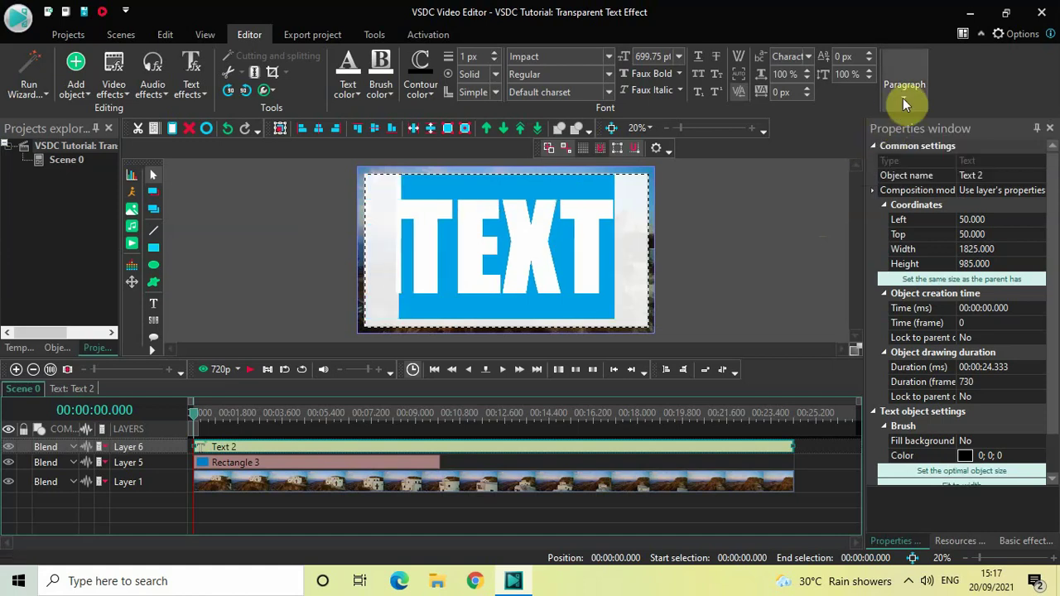
{"action": "left_click", "coordinate": [903, 98]}
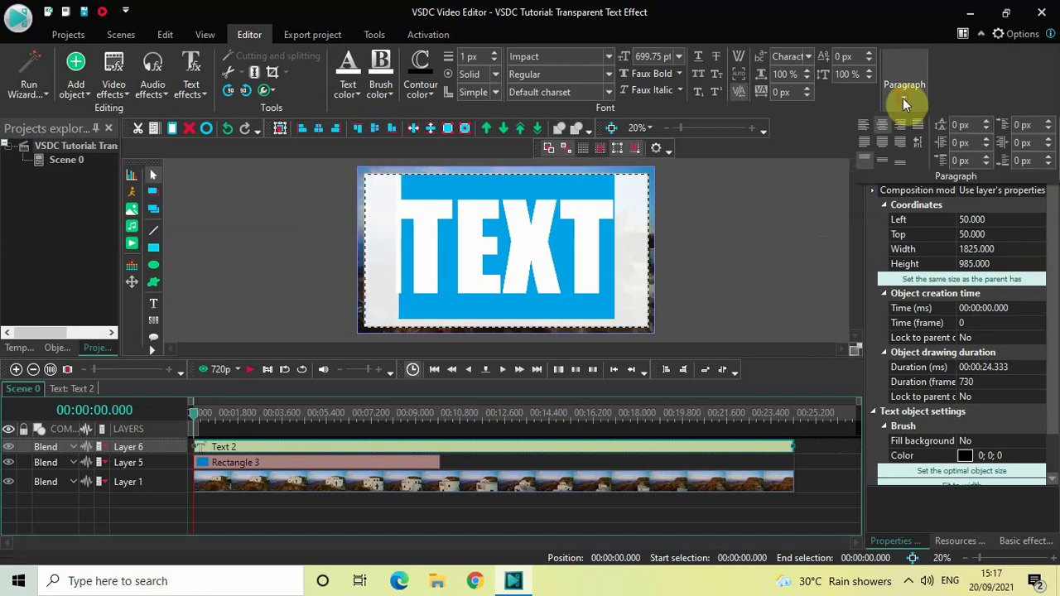
{"action": "left_click", "coordinate": [885, 163]}
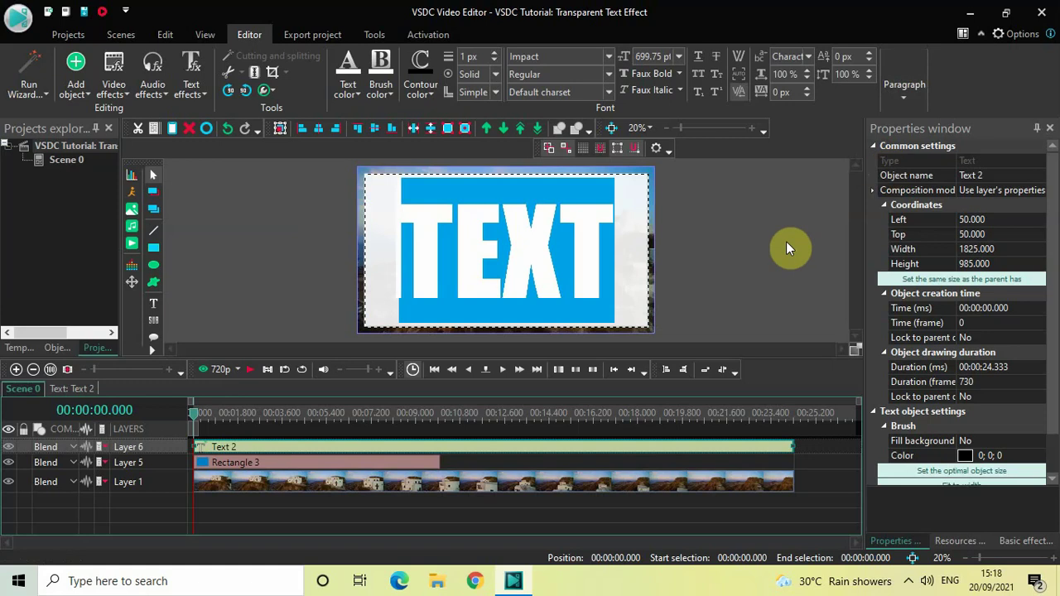
{"action": "left_click", "coordinate": [787, 247]}
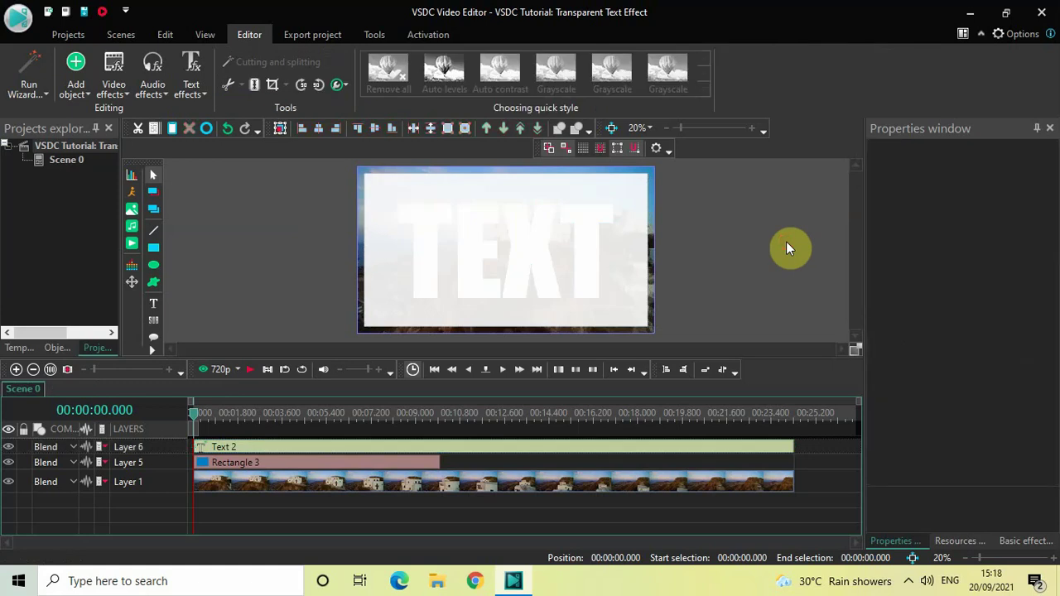
Set the text object's drawing duration to 00:00:10.000.
{"action": "left_click", "coordinate": [635, 449]}
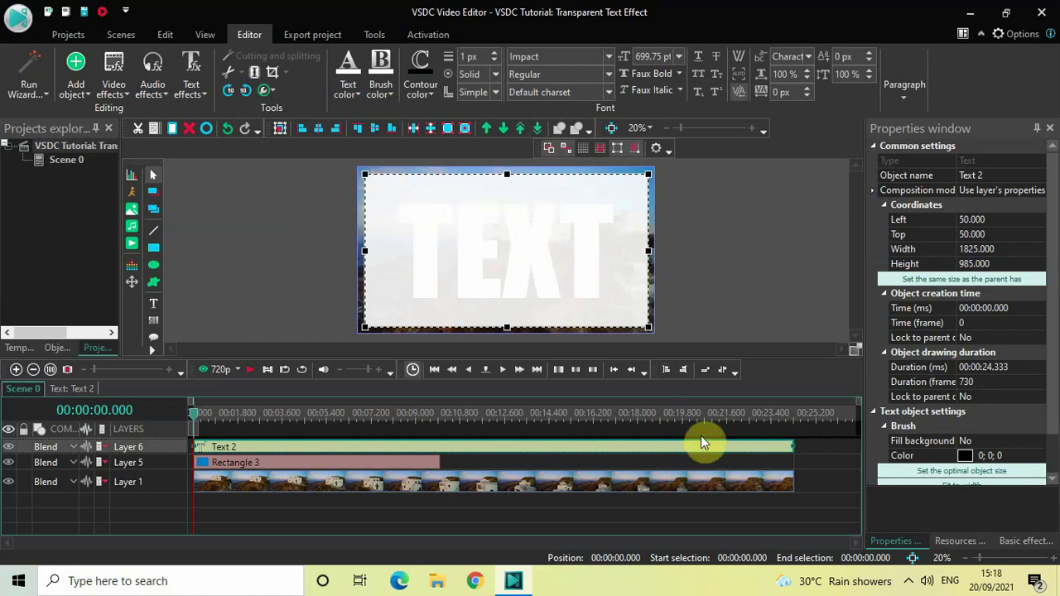
{"action": "left_click", "coordinate": [1014, 368]}
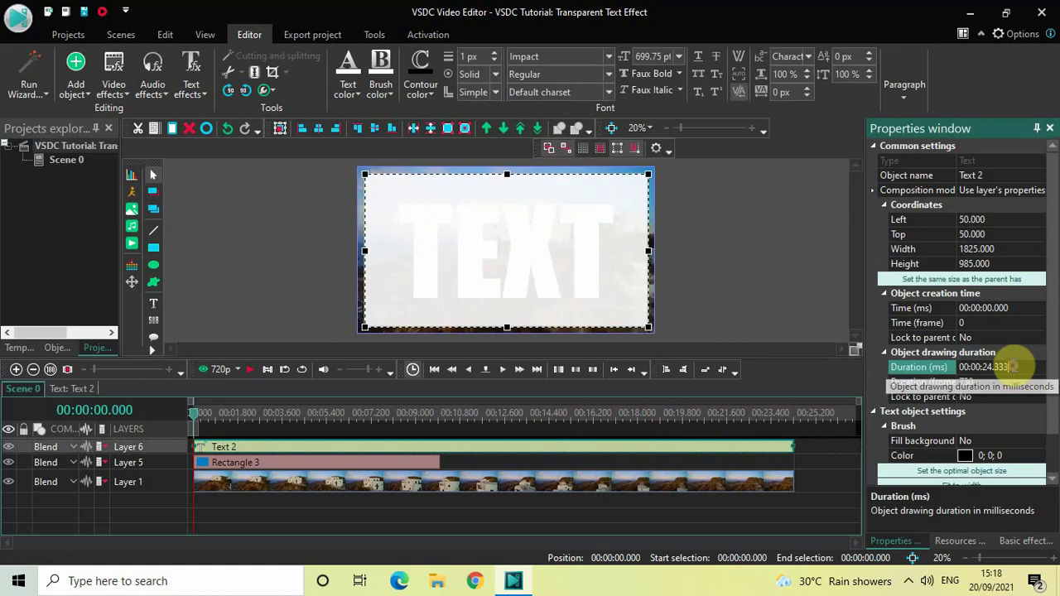
{"action": "key", "text": "BackSpace"}
{"action": "key", "text": "BackSpace"}
{"action": "key", "text": "BackSpace"}
{"action": "key", "text": "BackSpace"}
{"action": "key", "text": "BackSpace"}
{"action": "type", "text": "100000"}
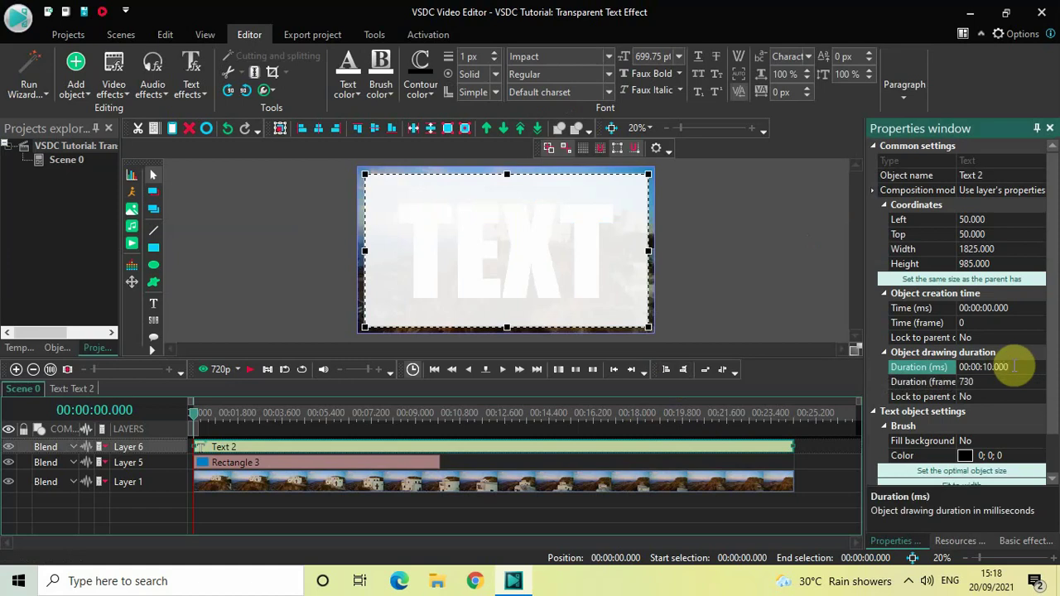
{"action": "key", "text": "Return"}
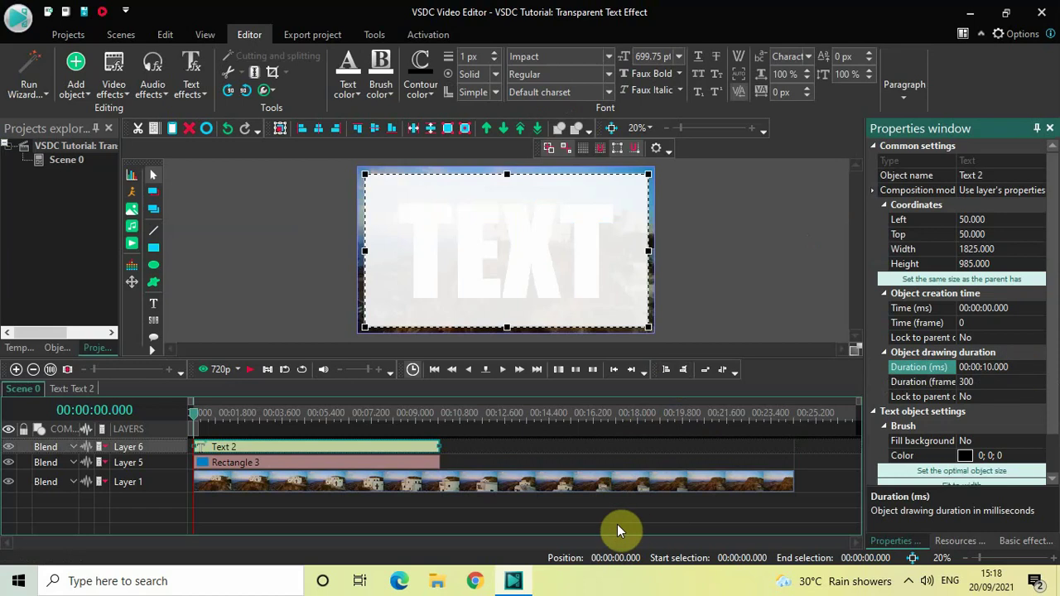
{"action": "left_click", "coordinate": [613, 520]}
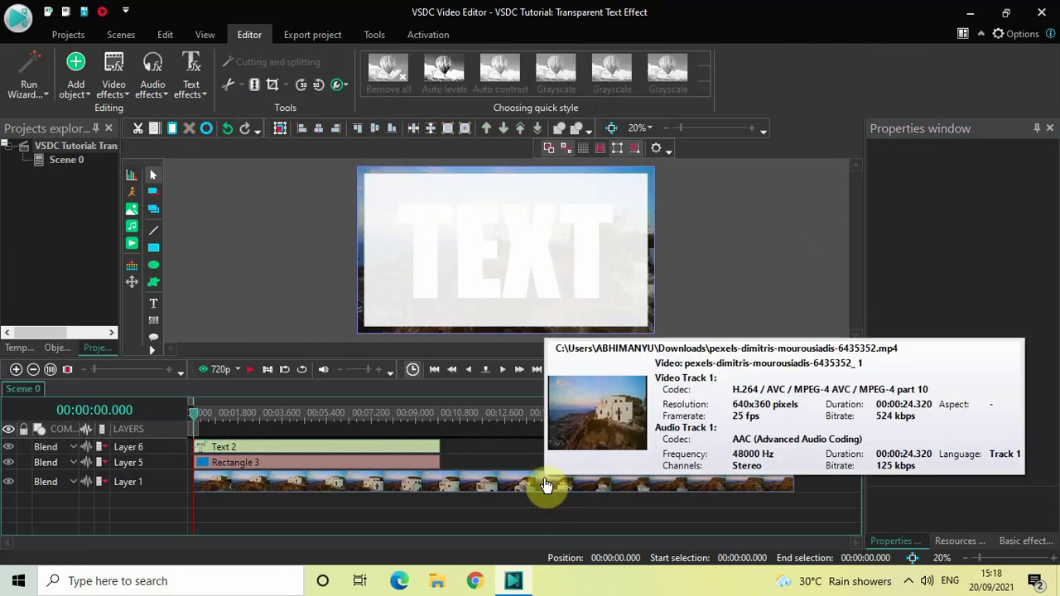
Paste a copy of the Layer 1 video inside the text object's own timeline and trim it to 00:00:10.000.
{"action": "right_click", "coordinate": [546, 485]}
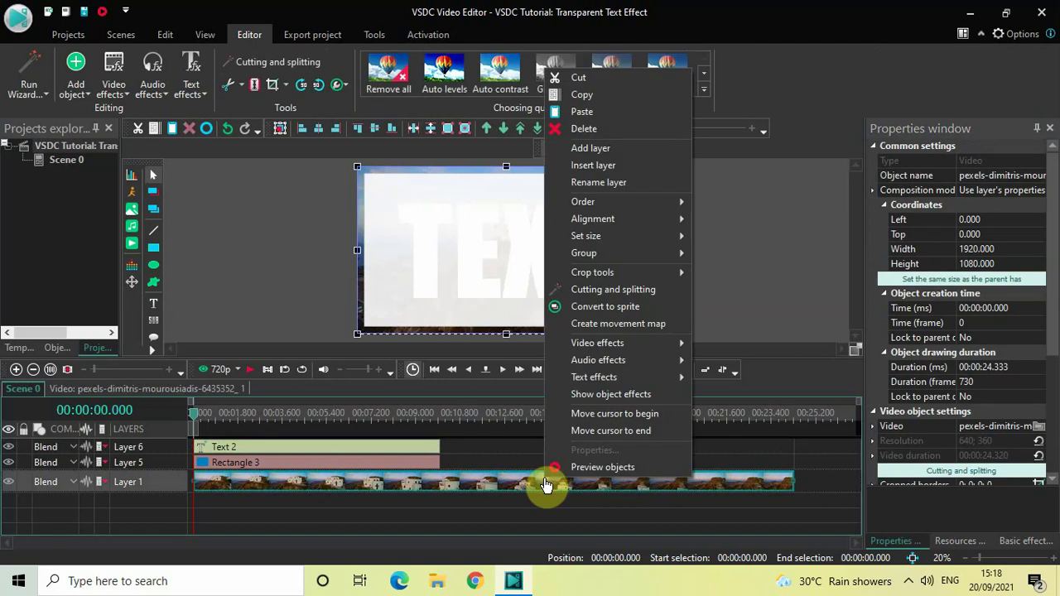
{"action": "left_click", "coordinate": [618, 93]}
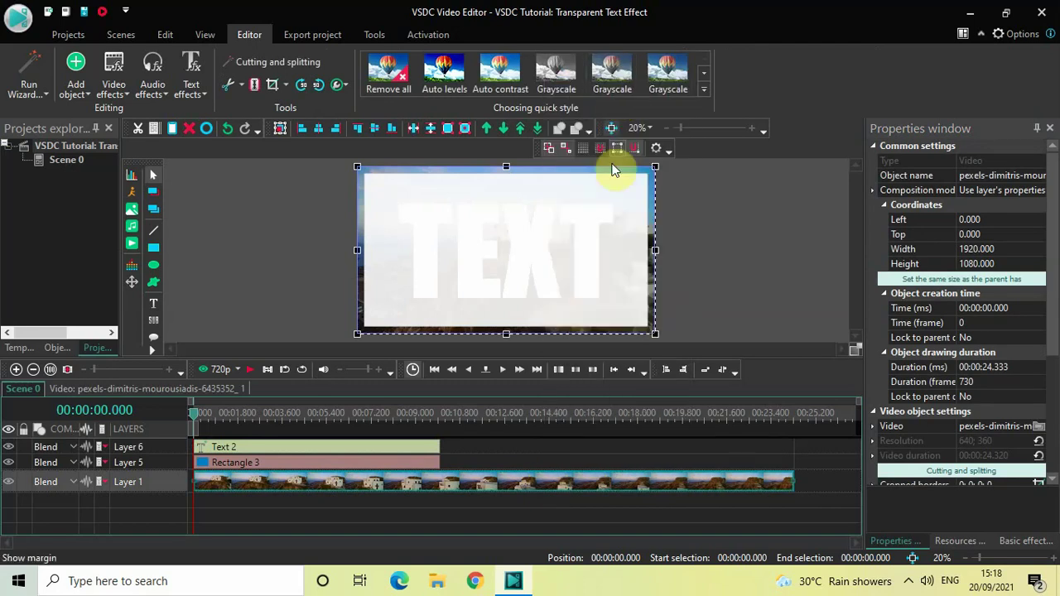
{"action": "double_click", "coordinate": [299, 451]}
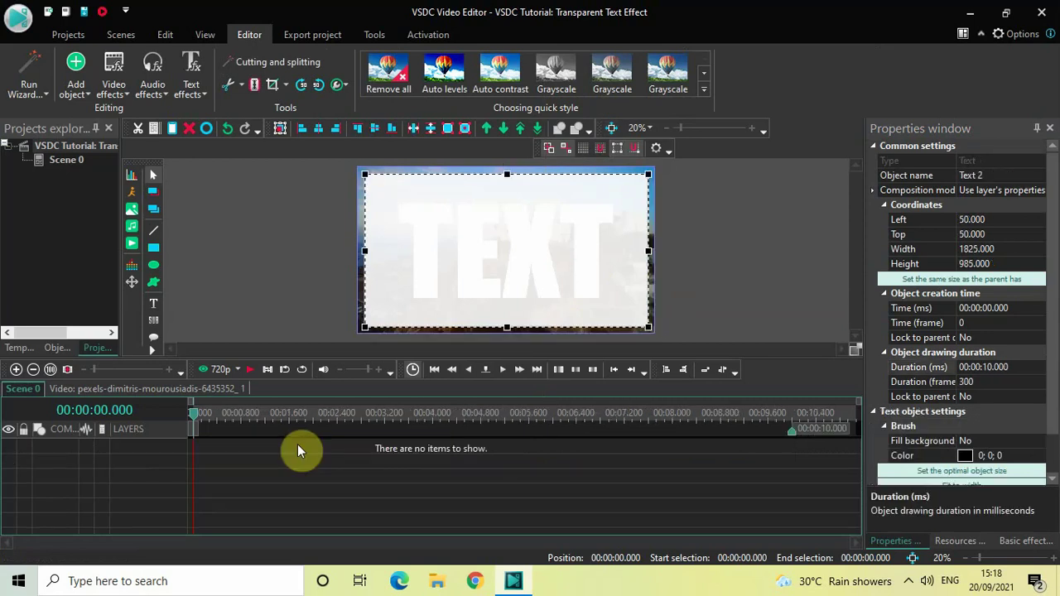
{"action": "right_click", "coordinate": [422, 500]}
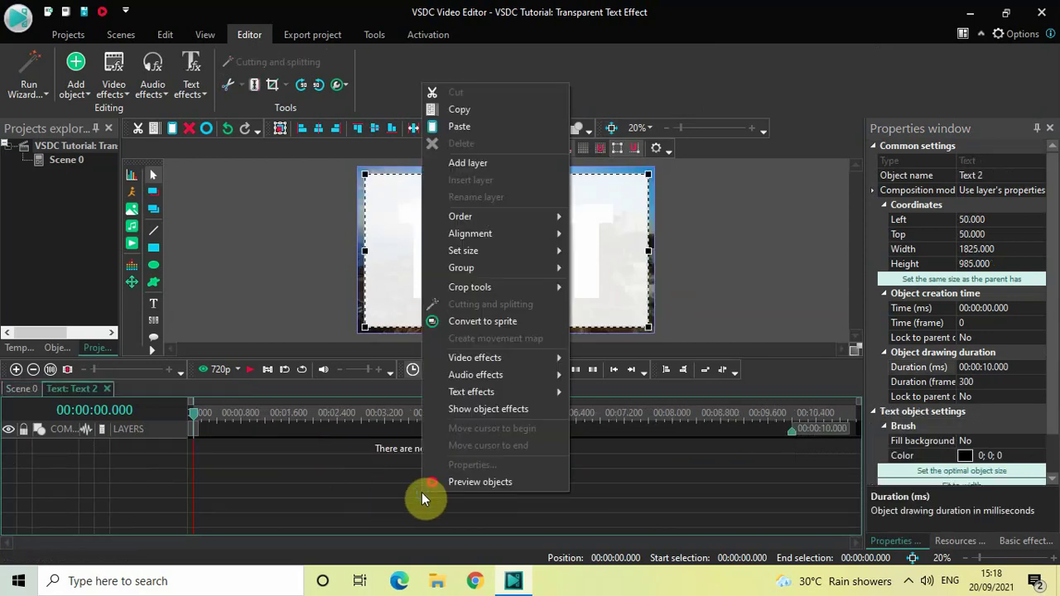
{"action": "left_click", "coordinate": [484, 125]}
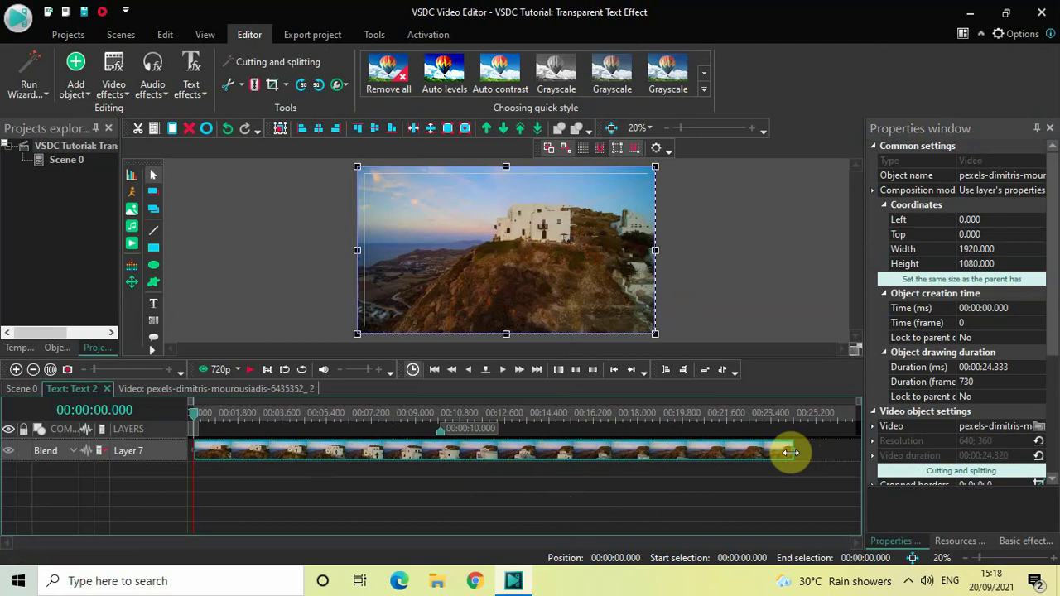
{"action": "left_click_drag", "start_coordinate": [791, 453], "coordinate": [440, 451]}
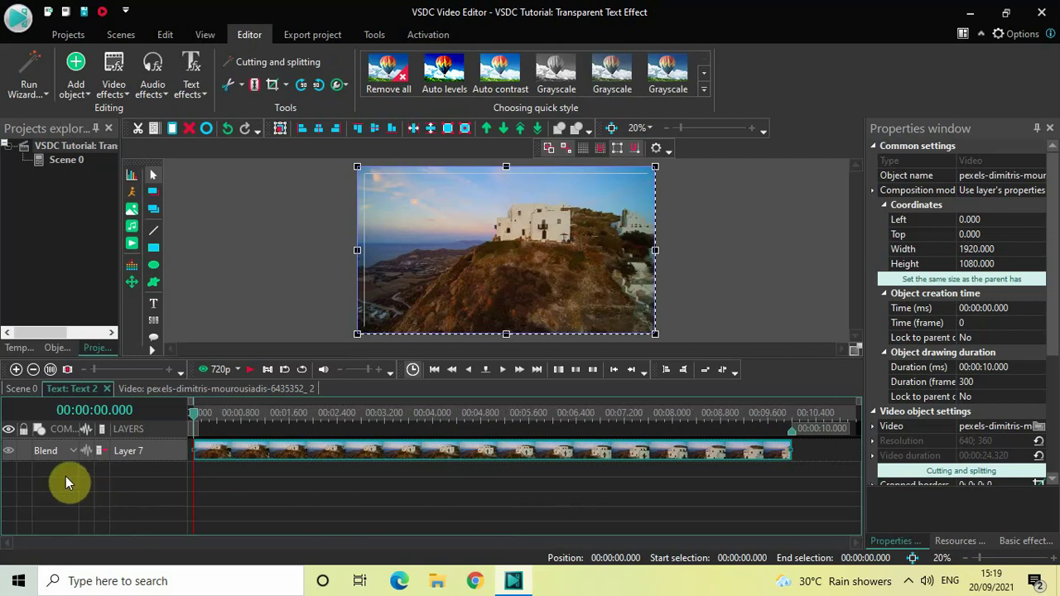
Set the composition mode of the pasted video's layer to Source in and return to the main scene.
{"action": "left_click", "coordinate": [57, 454]}
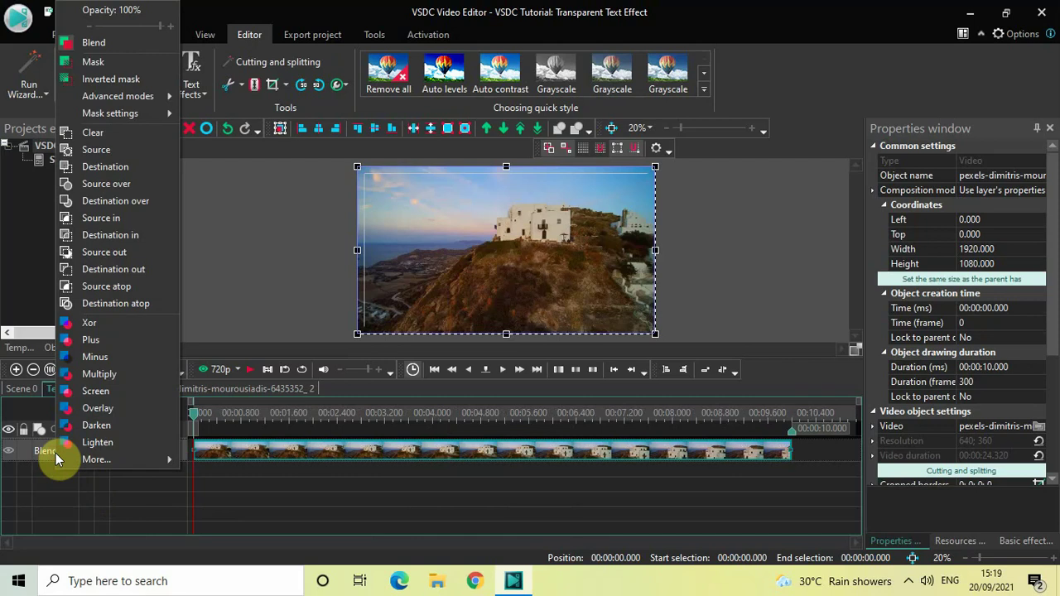
{"action": "left_click", "coordinate": [142, 218]}
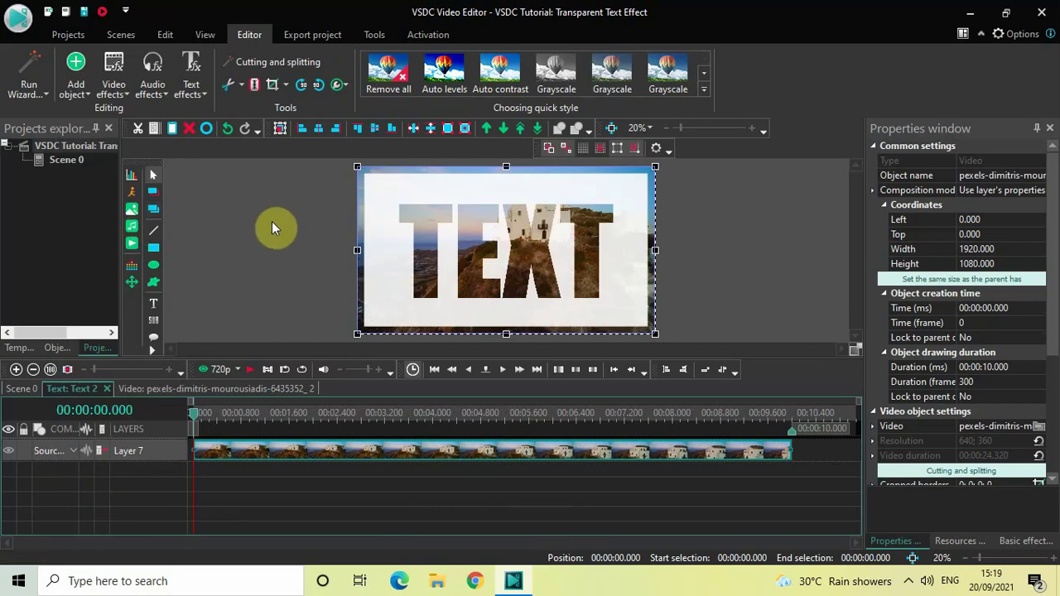
{"action": "left_click", "coordinate": [22, 389]}
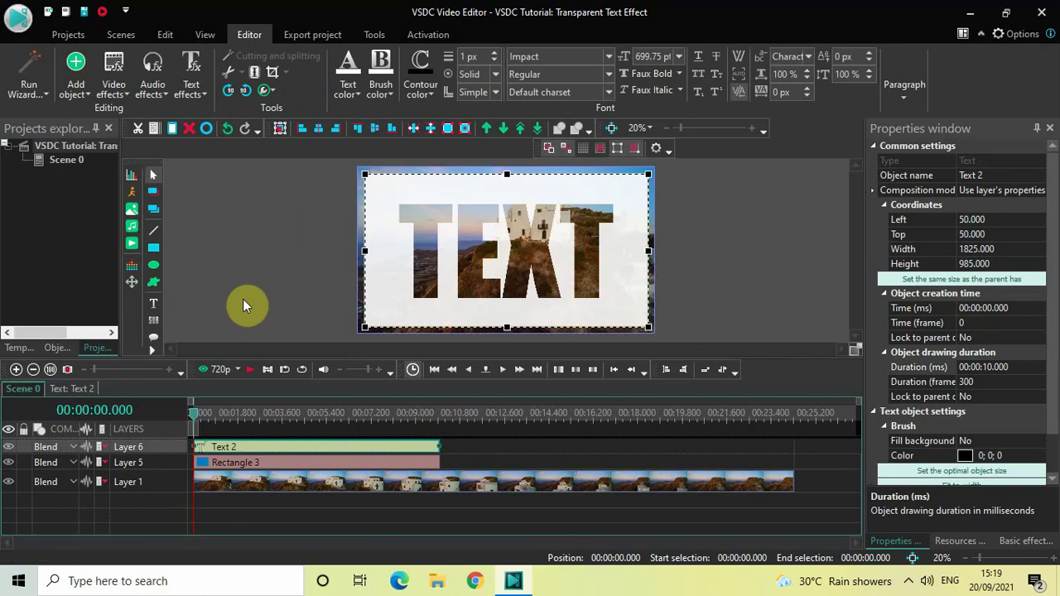
Shrink the white rectangle from all four sides to about 1460 × 685 so that it closely frames the word TEXT.
{"action": "left_click", "coordinate": [420, 508]}
{"action": "left_click", "coordinate": [375, 463]}
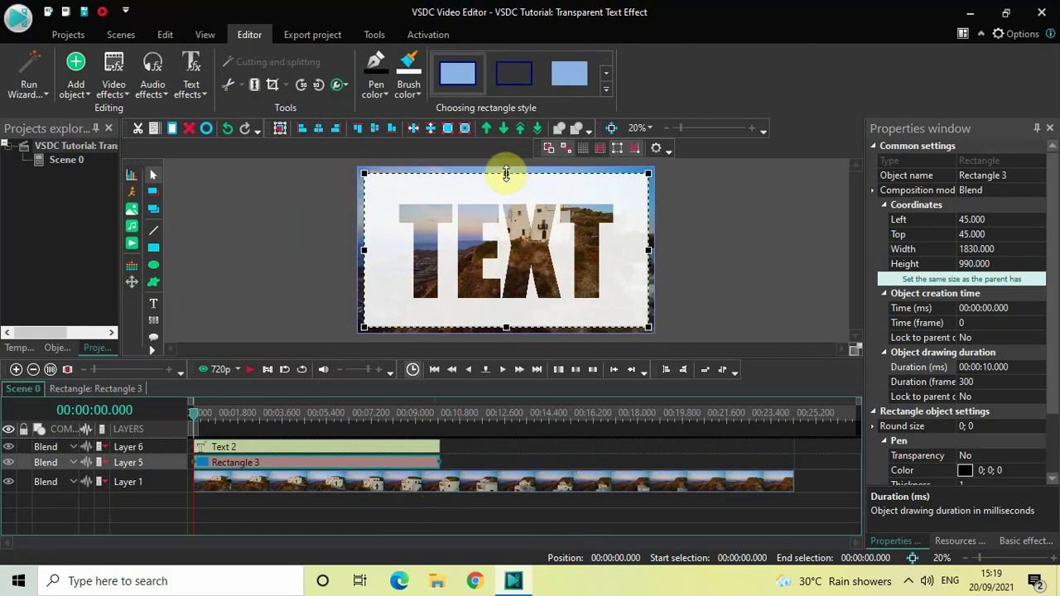
{"action": "left_click_drag", "start_coordinate": [507, 174], "coordinate": [504, 201]}
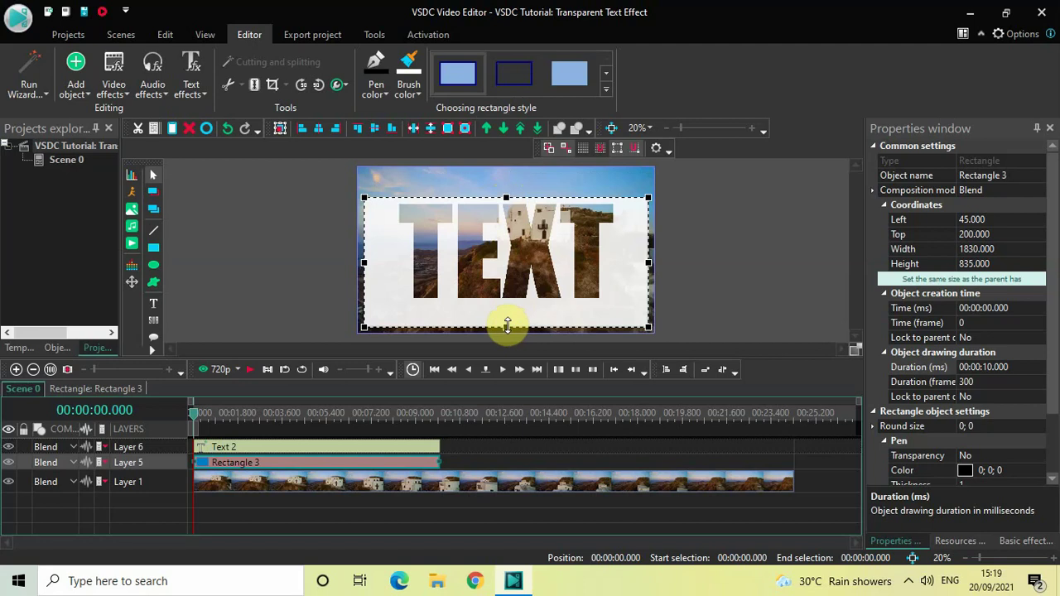
{"action": "left_click_drag", "start_coordinate": [508, 325], "coordinate": [508, 304]}
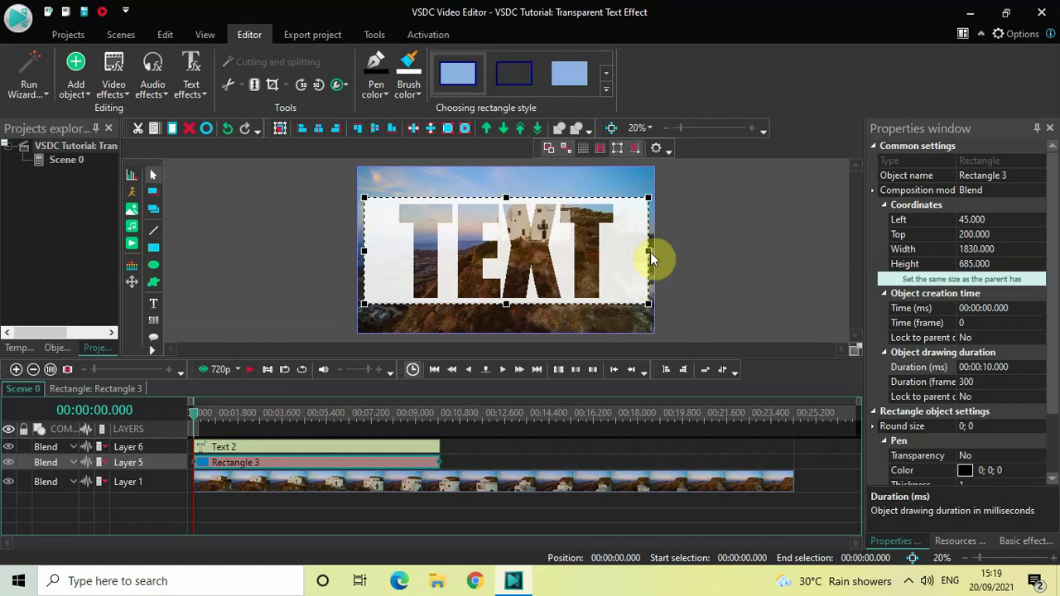
{"action": "left_click_drag", "start_coordinate": [649, 251], "coordinate": [619, 252]}
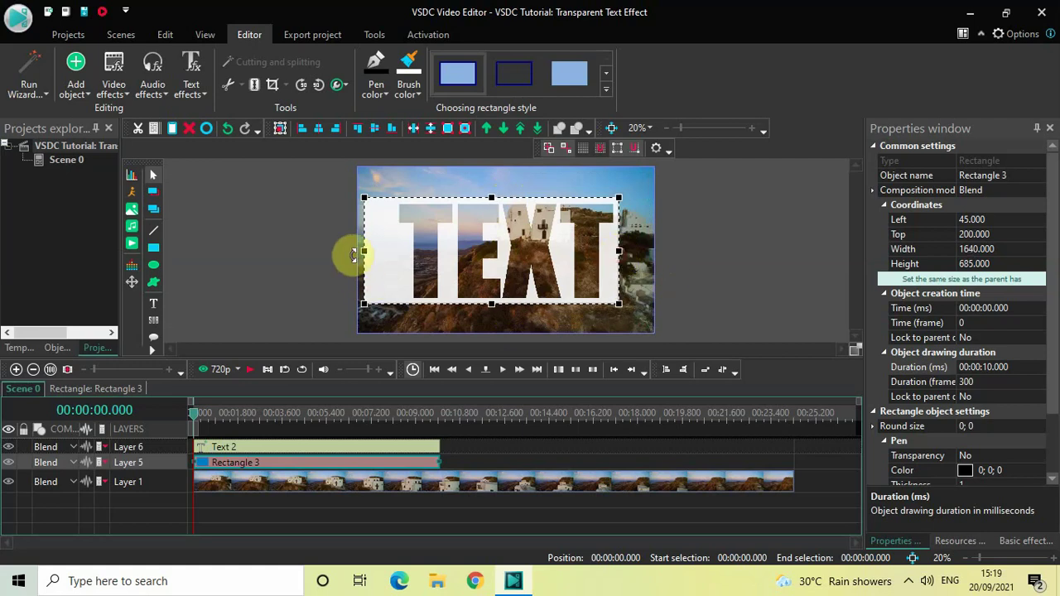
{"action": "left_click_drag", "start_coordinate": [364, 252], "coordinate": [390, 254]}
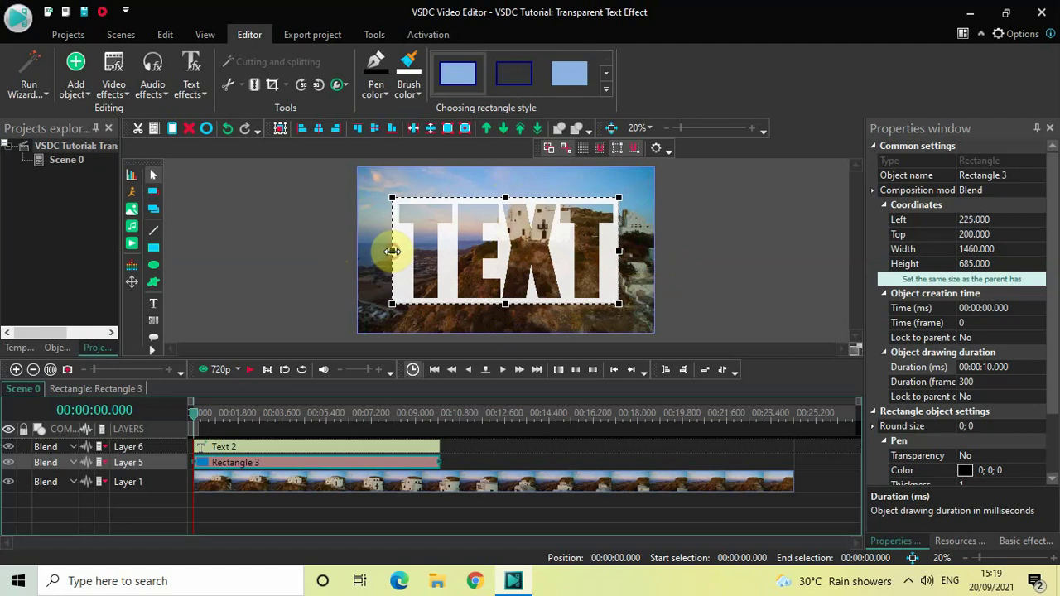
{"action": "left_click", "coordinate": [730, 255]}
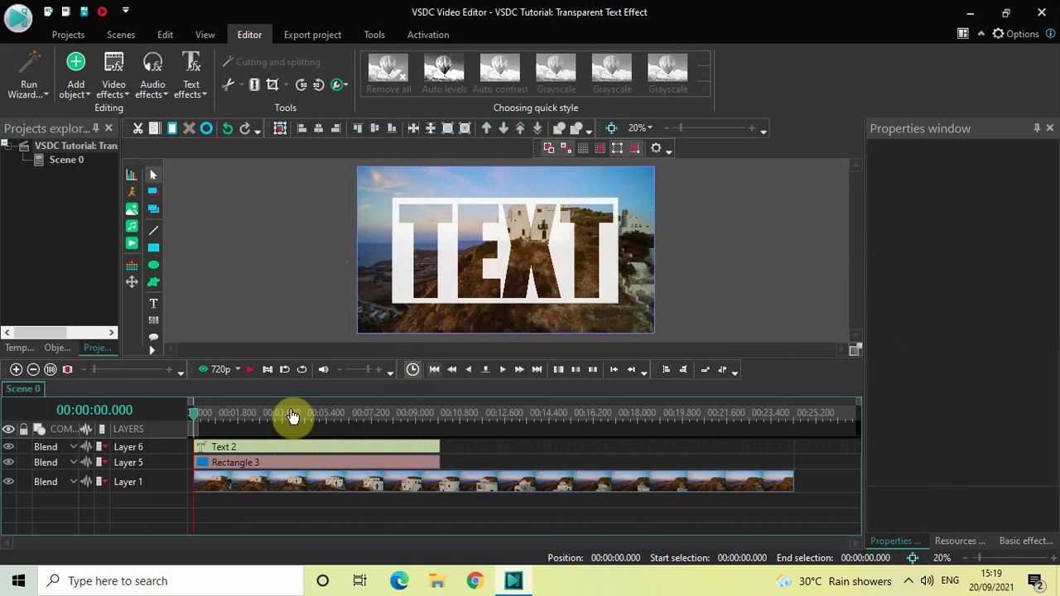
Preview the scene from the beginning, stop playback and return the cursor to 00:00:00.000.
{"action": "key", "text": "space"}
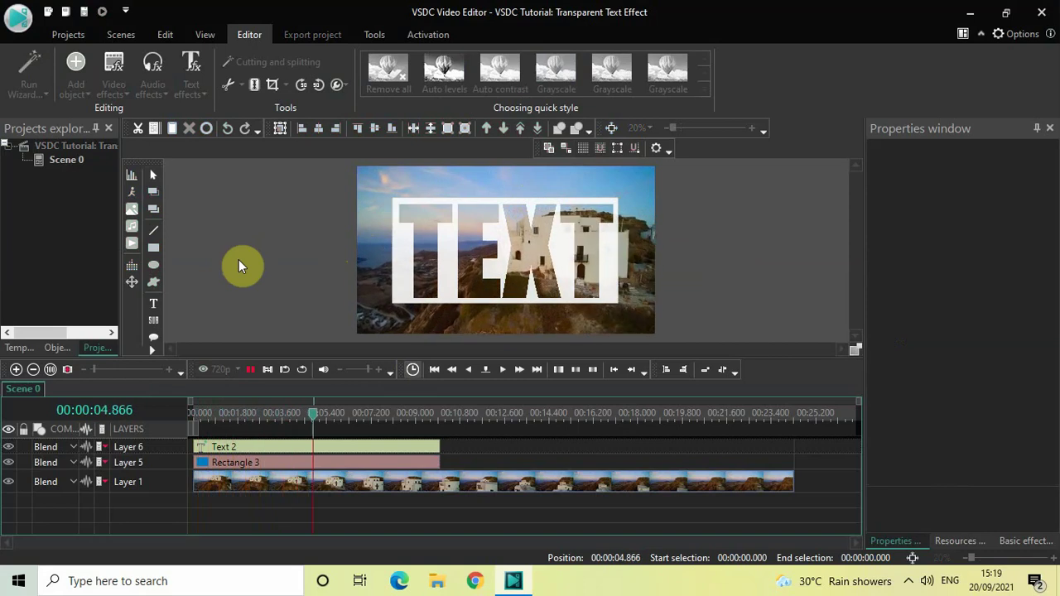
{"action": "key", "text": "space"}
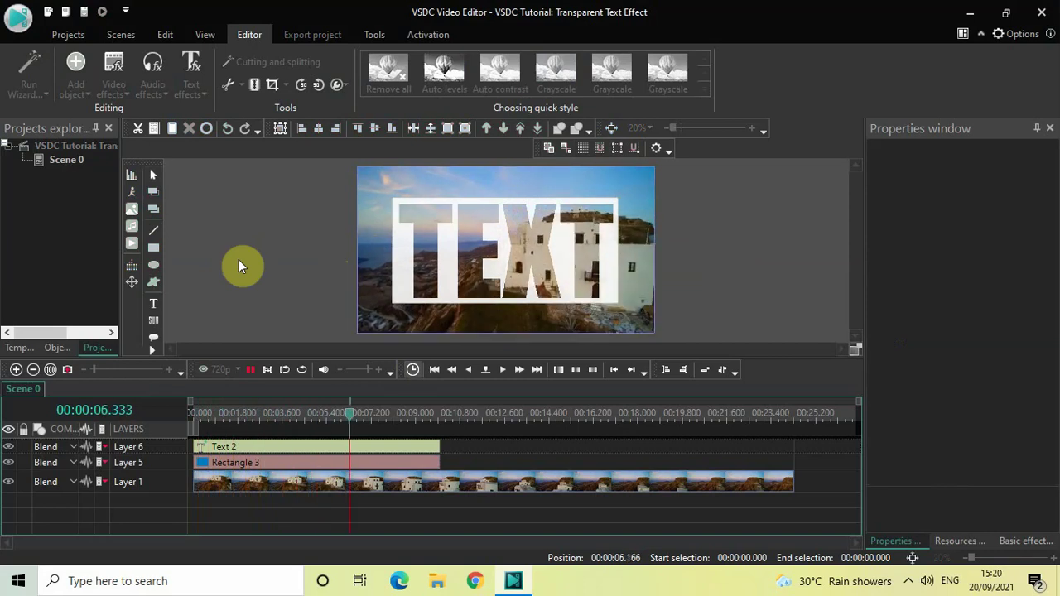
{"action": "left_click", "coordinate": [192, 409]}
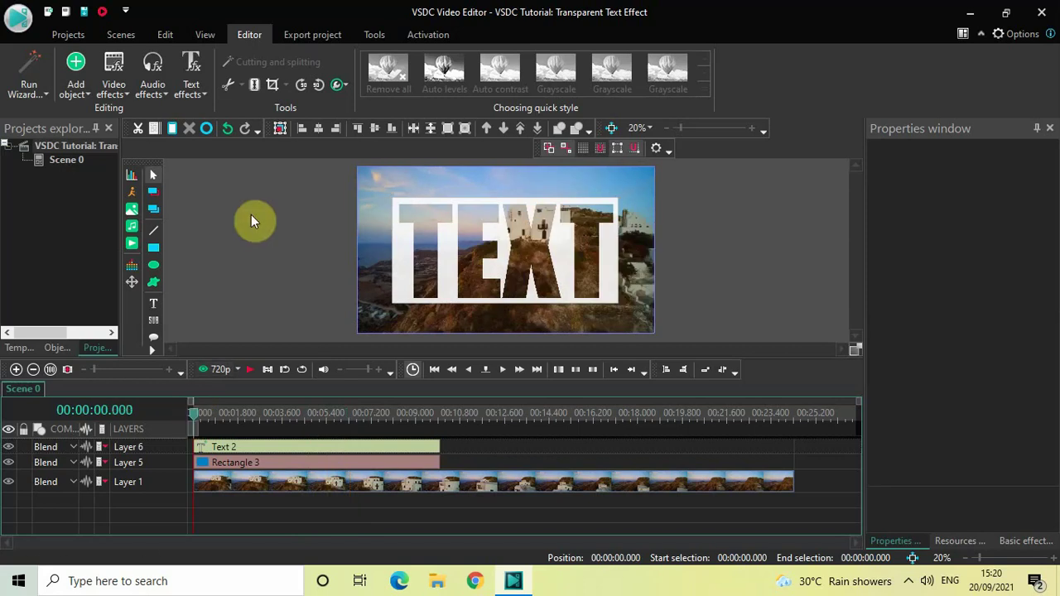
Add a Fade In transparency effect inside the rectangle object, positioned from the start of the scene on a new layer.
{"action": "left_click", "coordinate": [285, 468]}
{"action": "double_click", "coordinate": [284, 467]}
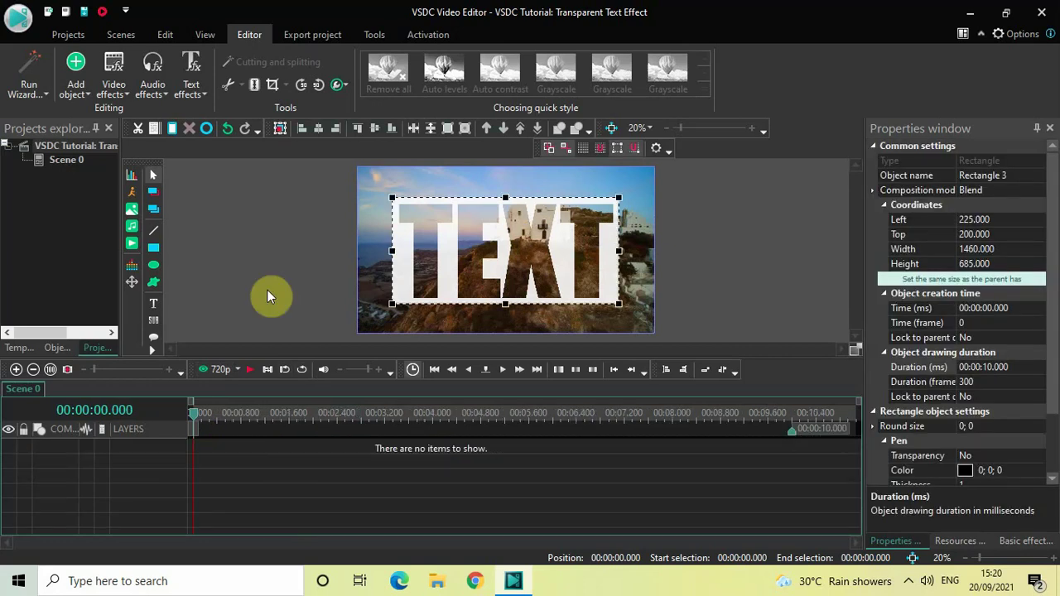
{"action": "left_click", "coordinate": [120, 78]}
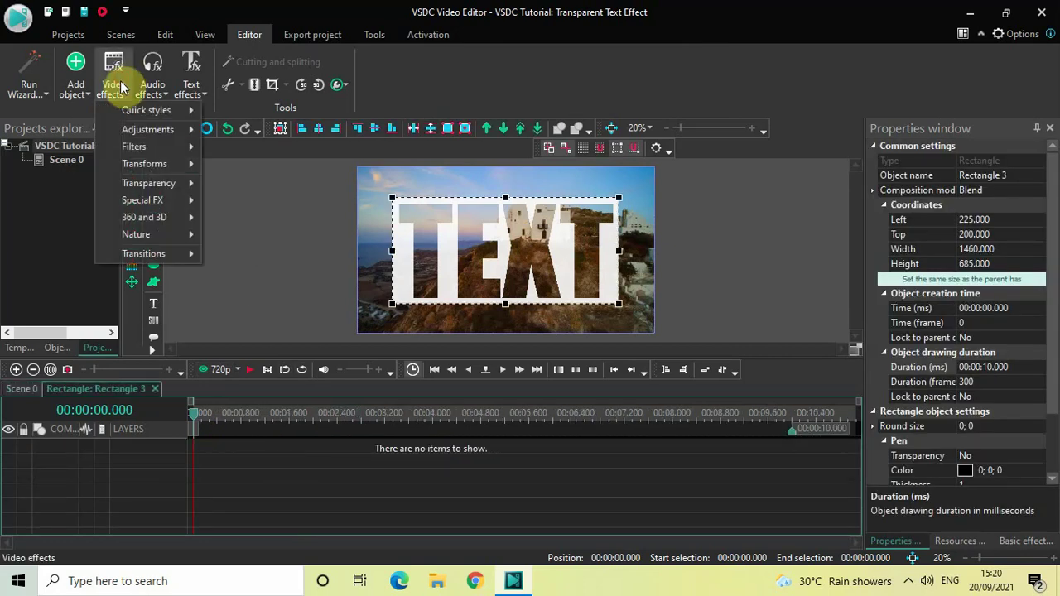
{"action": "mouse_move", "coordinate": [156, 181]}
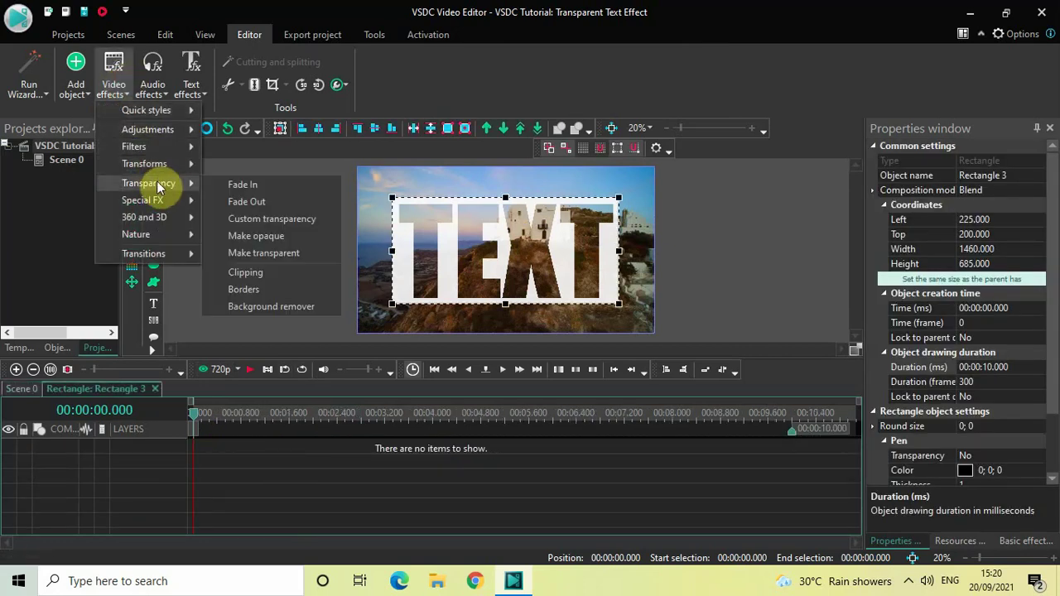
{"action": "left_click", "coordinate": [248, 184]}
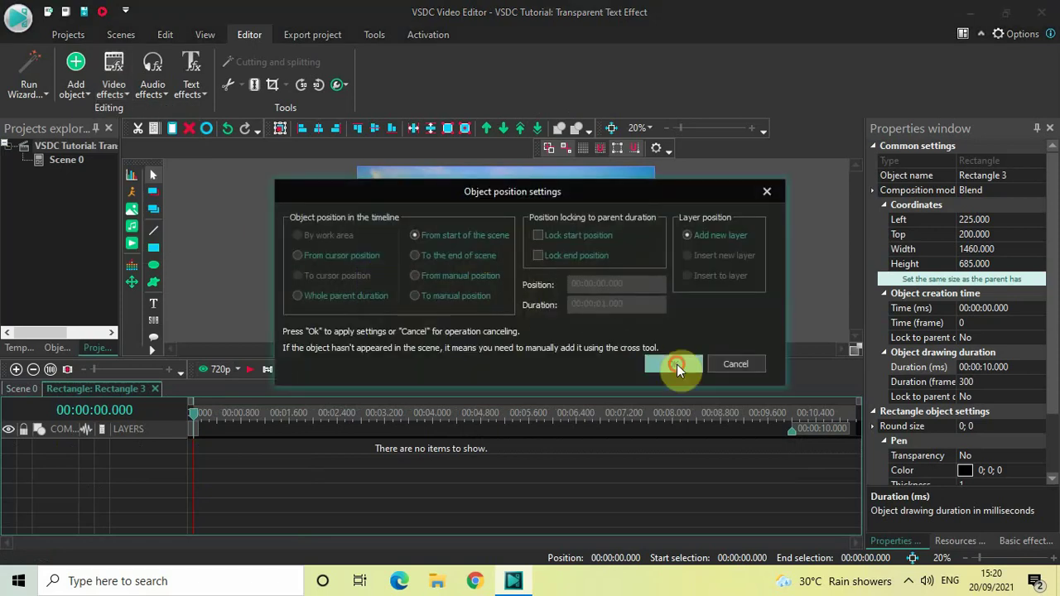
{"action": "left_click", "coordinate": [677, 365]}
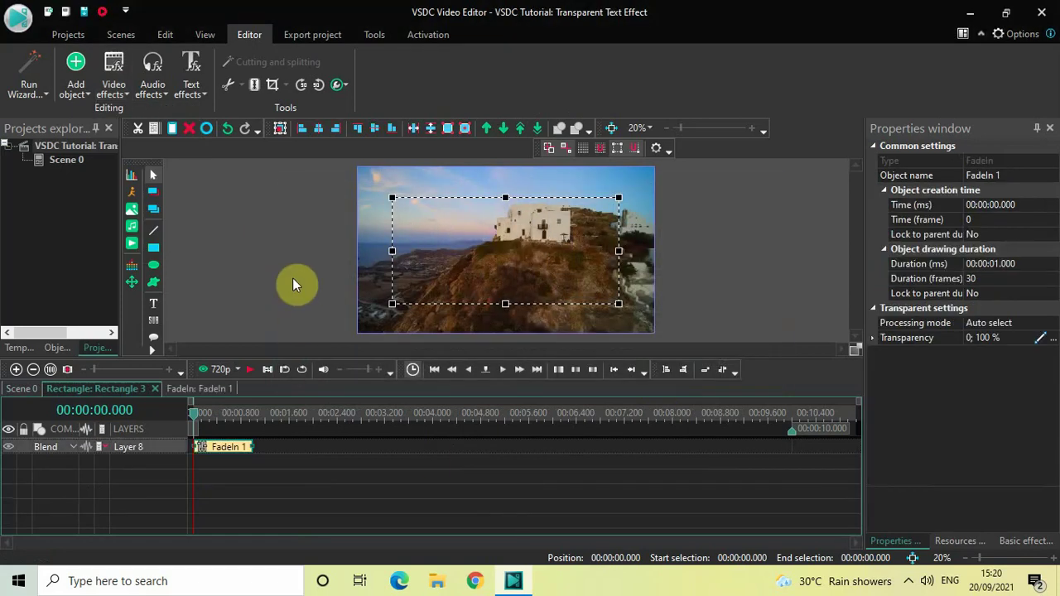
Add a Fade Out transparency effect to the rectangle, positioned to the end of the scene on a new layer.
{"action": "left_click", "coordinate": [115, 90]}
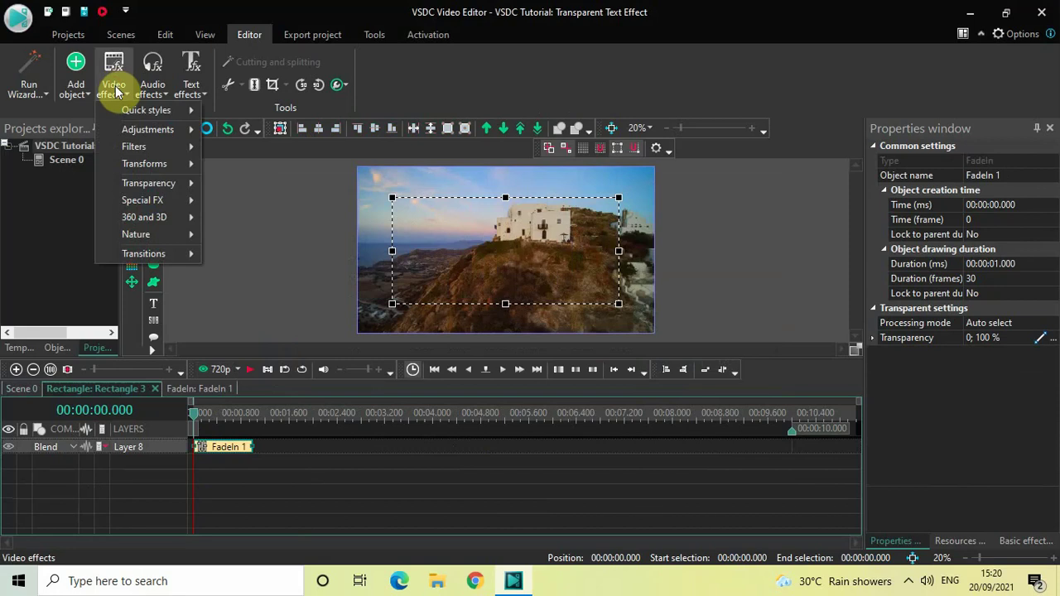
{"action": "mouse_move", "coordinate": [150, 183]}
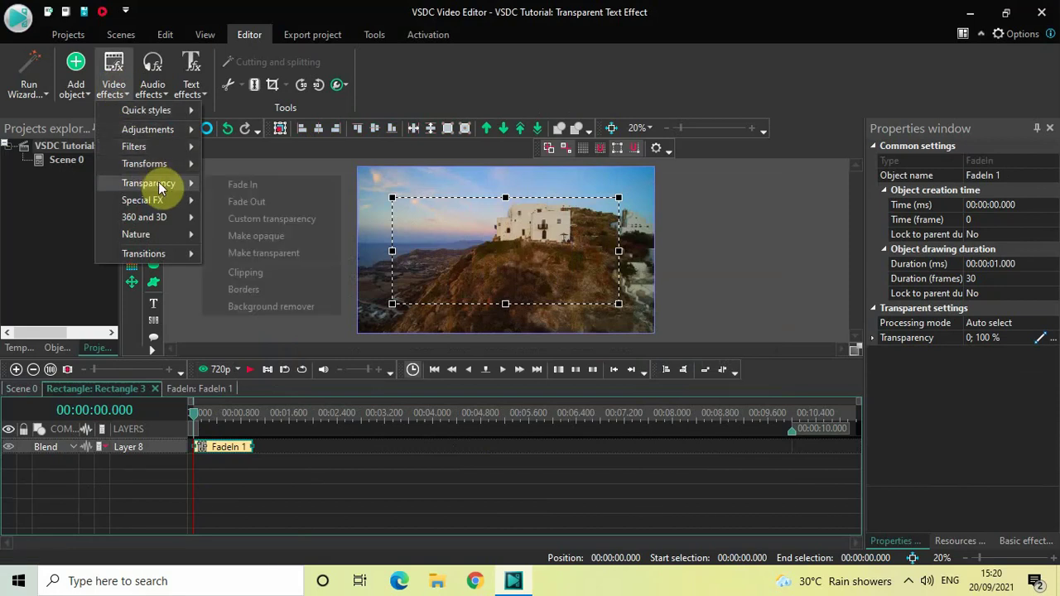
{"action": "left_click", "coordinate": [271, 201]}
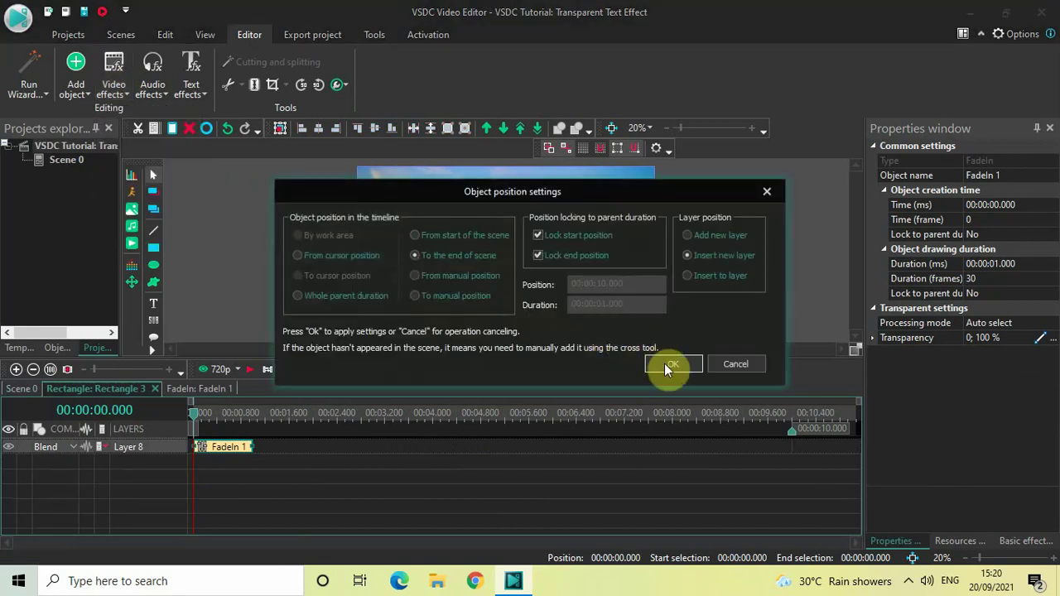
{"action": "left_click", "coordinate": [666, 365]}
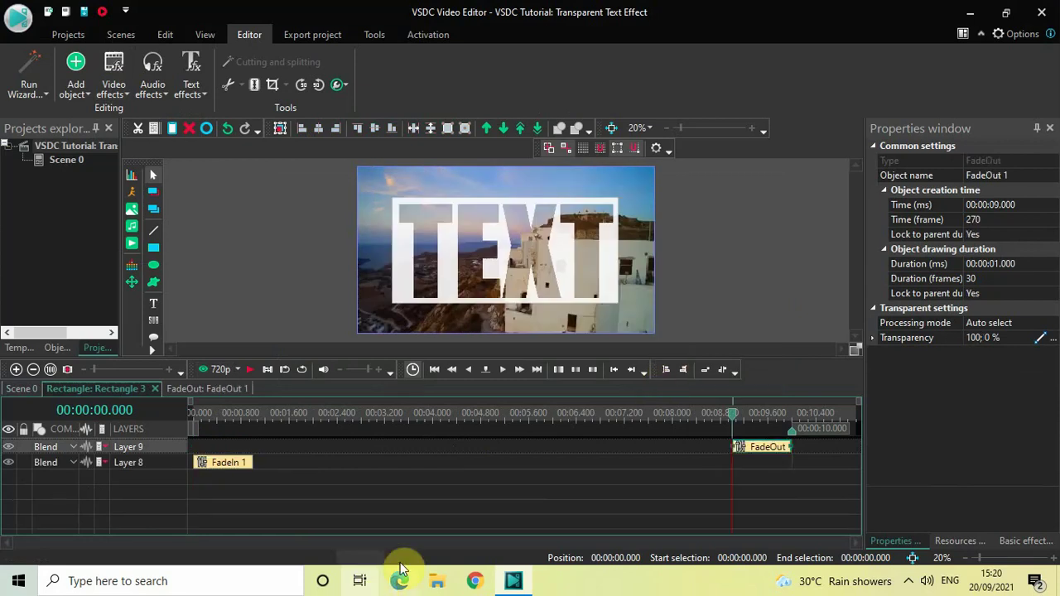
{"action": "left_click", "coordinate": [462, 507]}
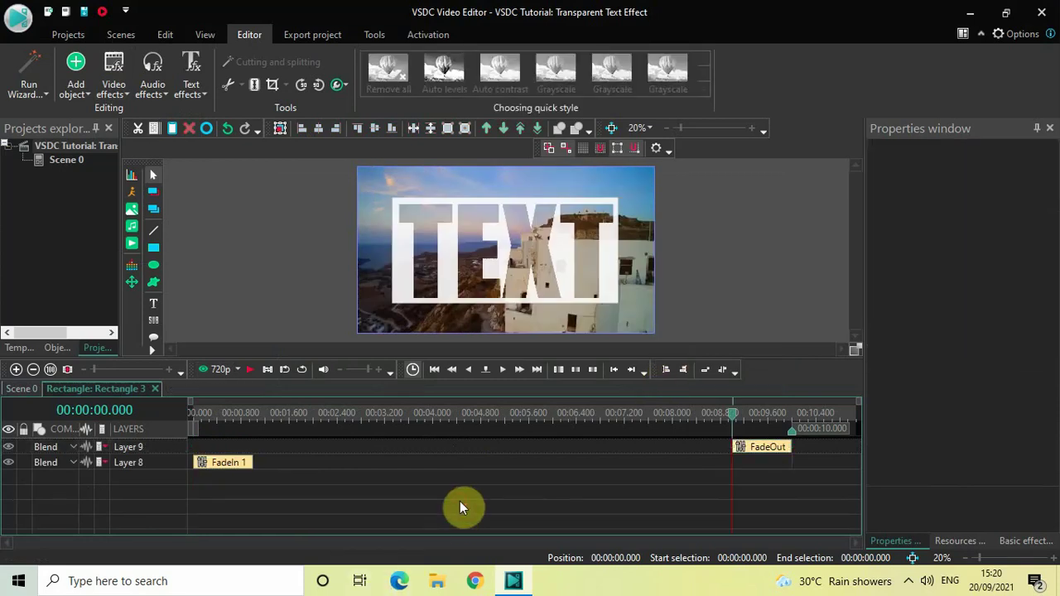
Open the text object's timeline from the main scene and add a Fade In effect from the start of the scene.
{"action": "left_click", "coordinate": [25, 390]}
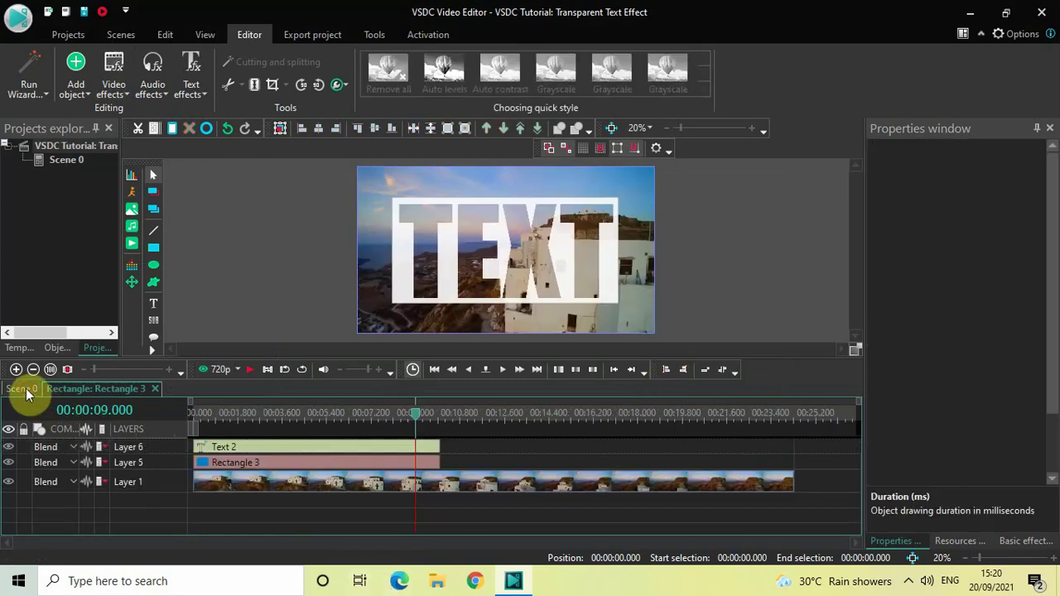
{"action": "double_click", "coordinate": [294, 446]}
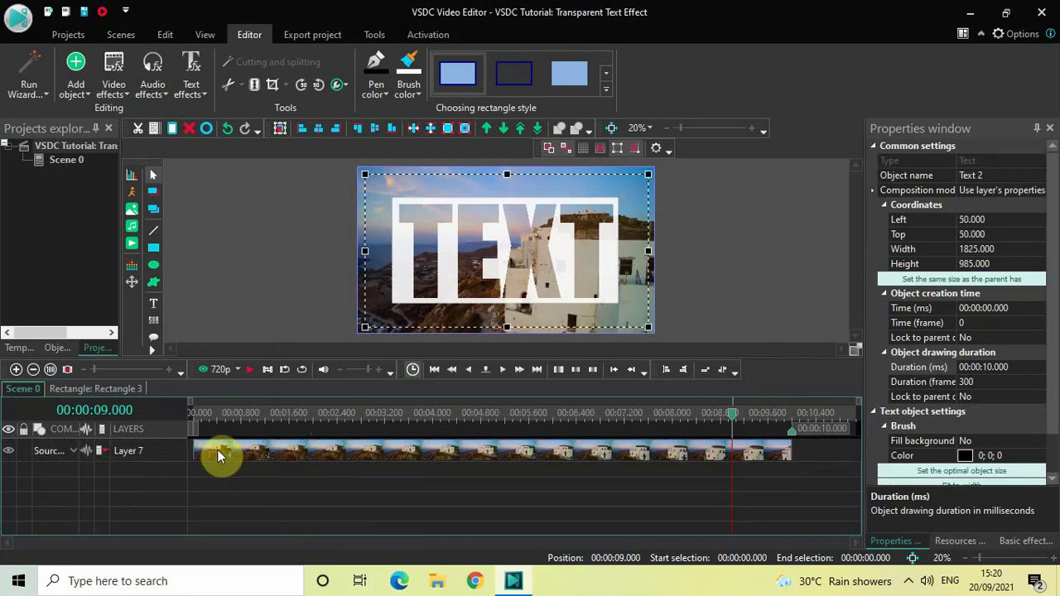
{"action": "left_click", "coordinate": [193, 413]}
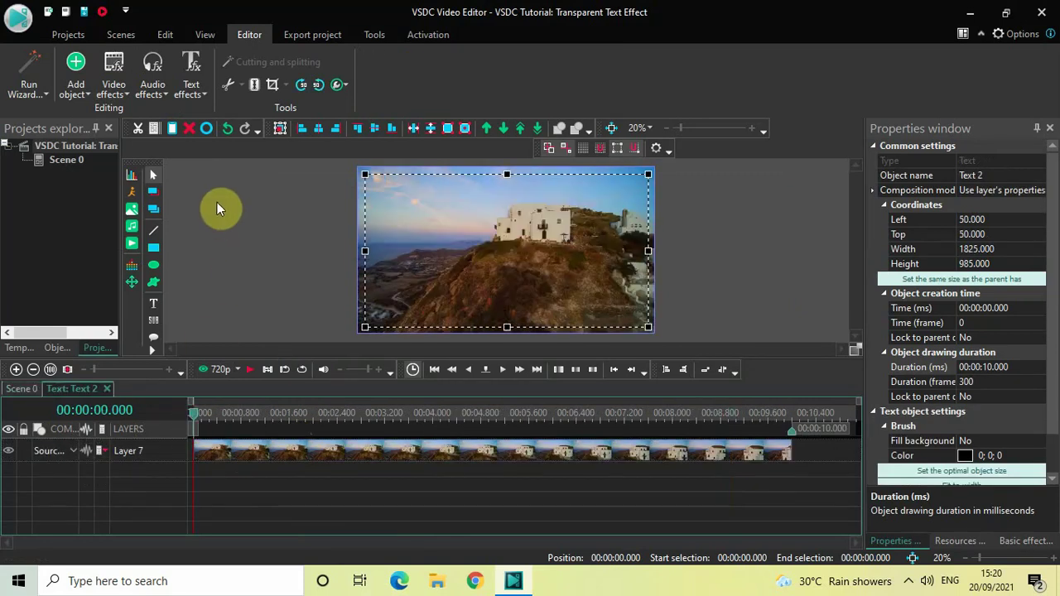
{"action": "left_click", "coordinate": [113, 87]}
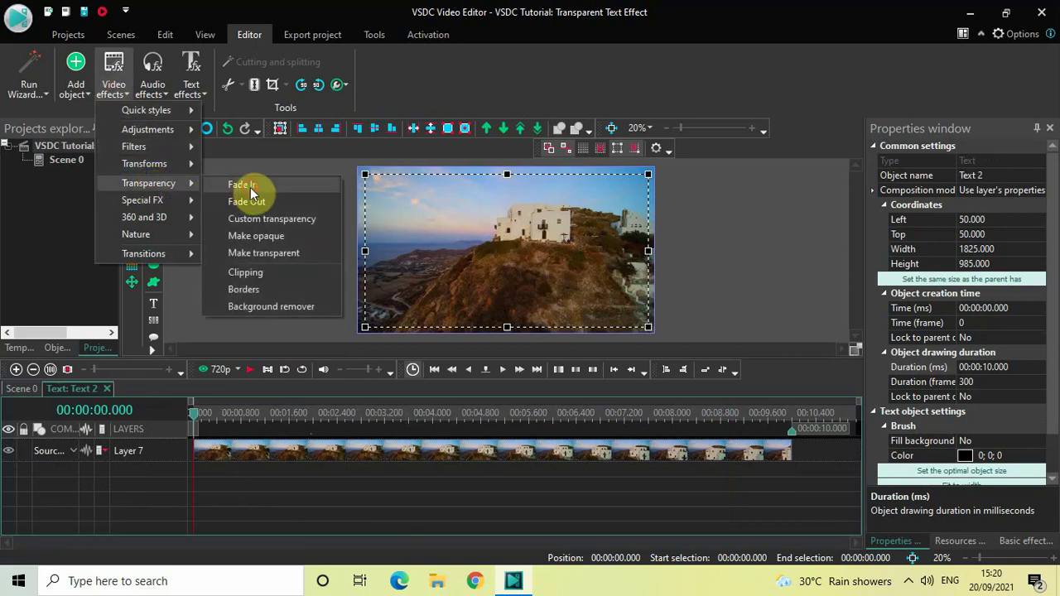
{"action": "left_click", "coordinate": [250, 188]}
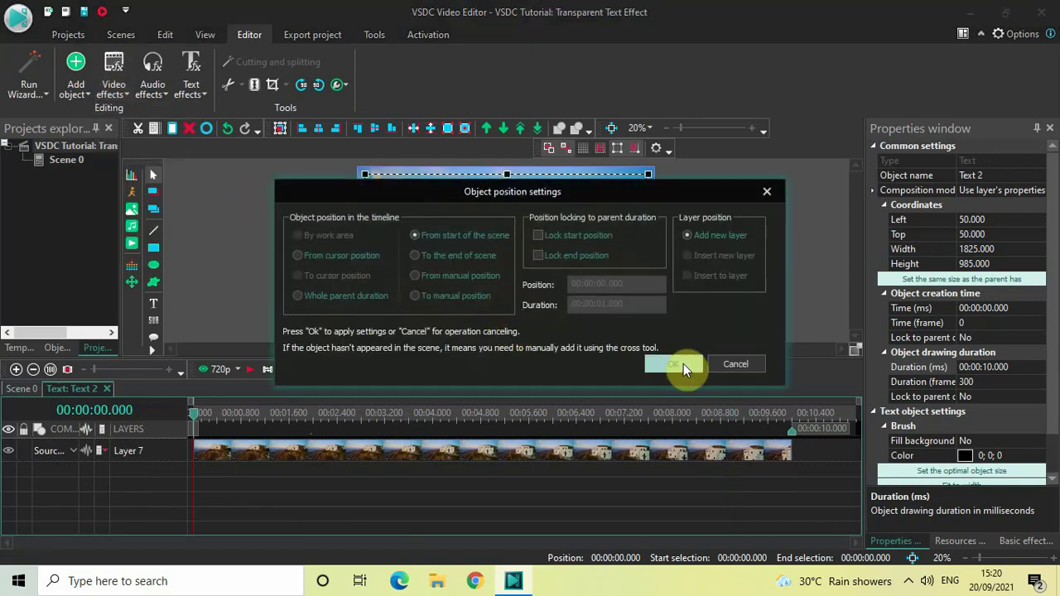
{"action": "left_click", "coordinate": [684, 363]}
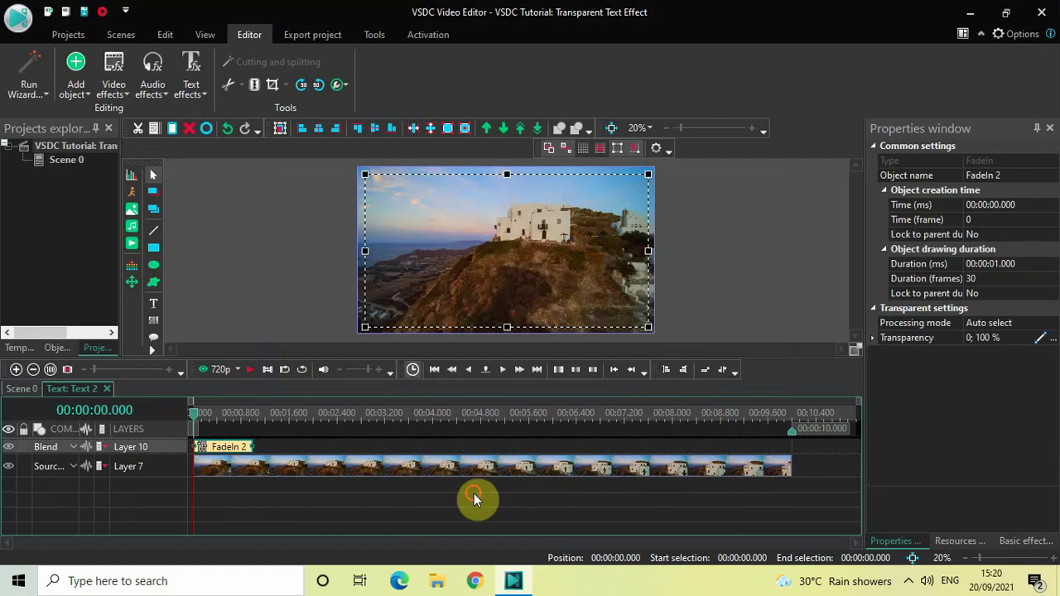
Add a Fade Out transparency effect at the end of the text object's timeline.
{"action": "left_click", "coordinate": [126, 90]}
{"action": "mouse_move", "coordinate": [151, 183]}
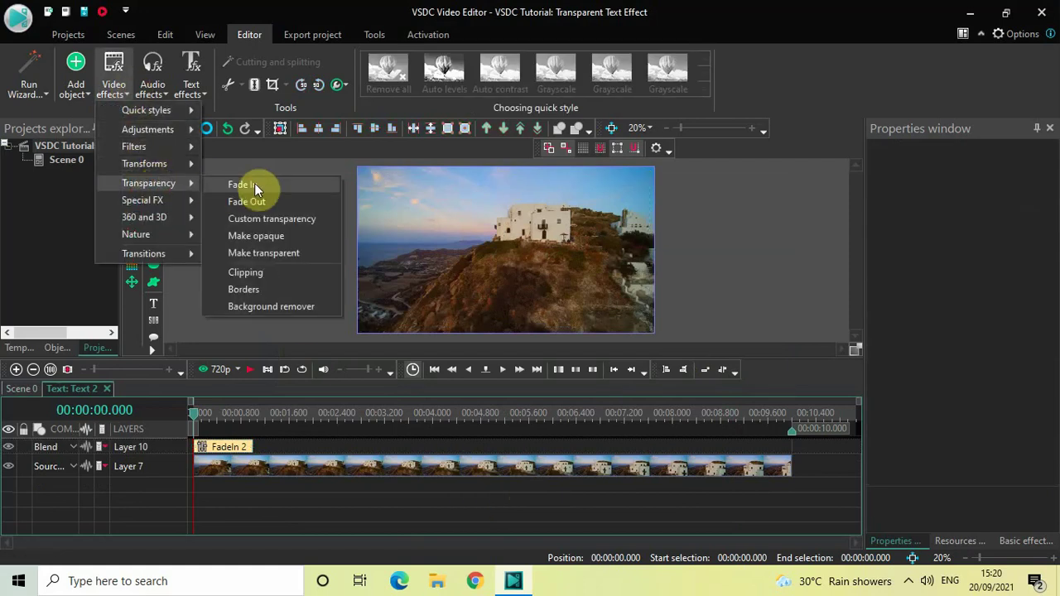
{"action": "left_click", "coordinate": [273, 199]}
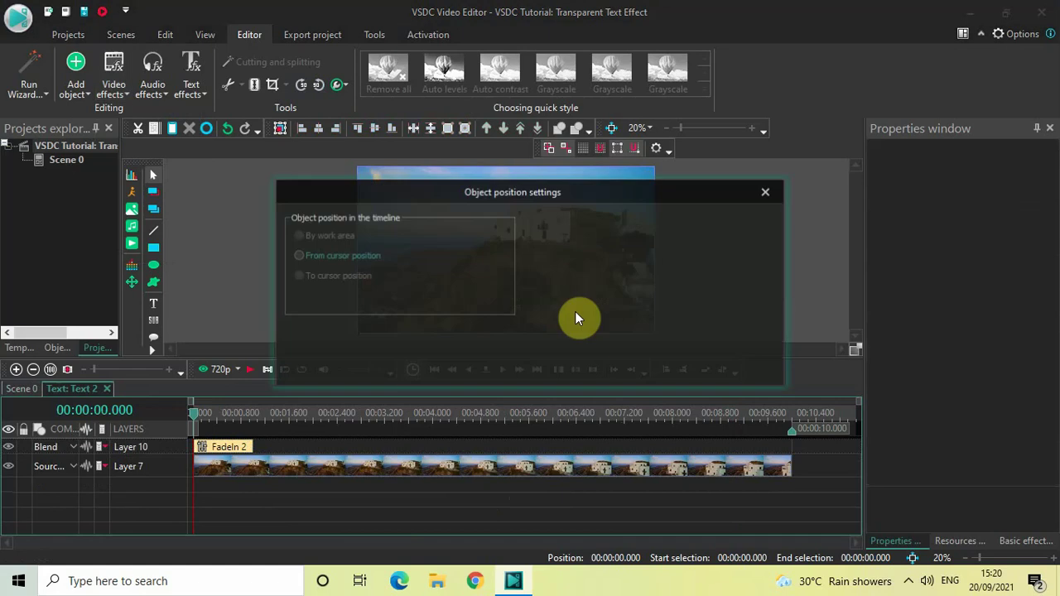
{"action": "left_click", "coordinate": [669, 362]}
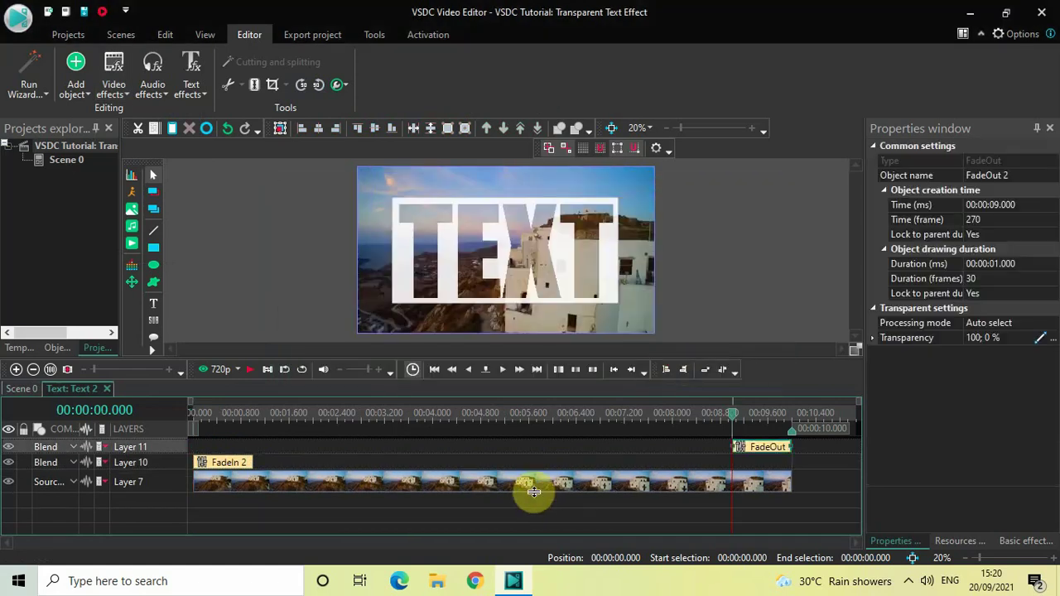
Return to the main scene, preview the fading text effect from the beginning and move the cursor back to the start.
{"action": "left_click", "coordinate": [26, 387]}
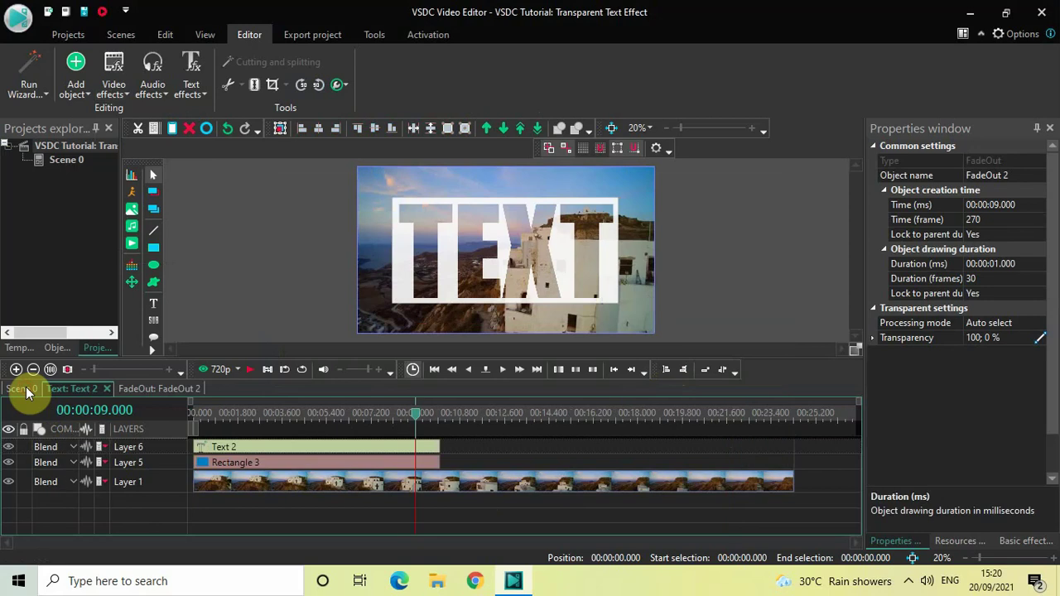
{"action": "left_click", "coordinate": [191, 409]}
{"action": "key", "text": "space"}
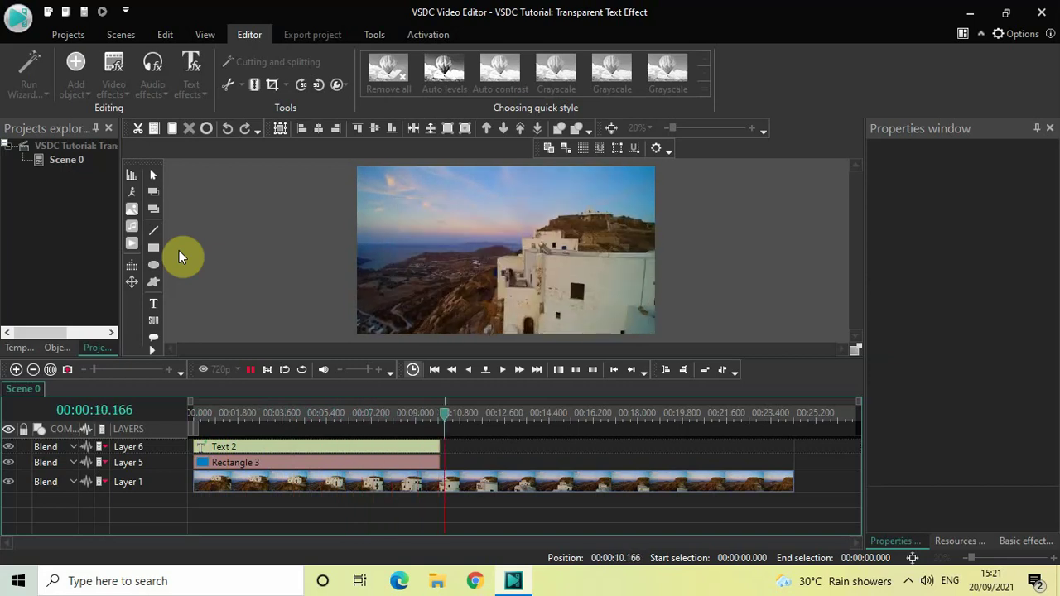
{"action": "left_click", "coordinate": [190, 411]}
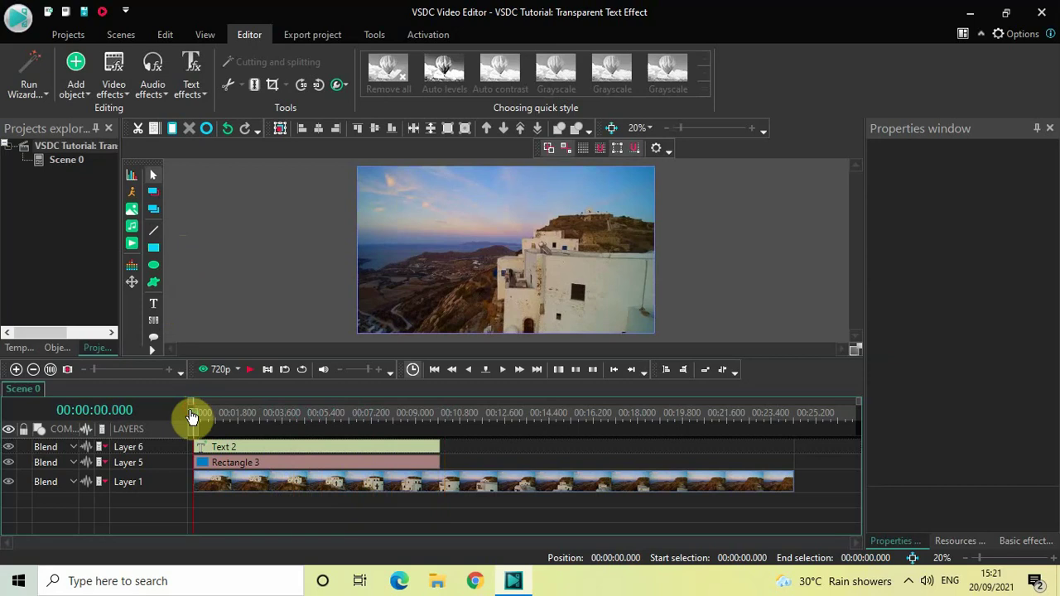